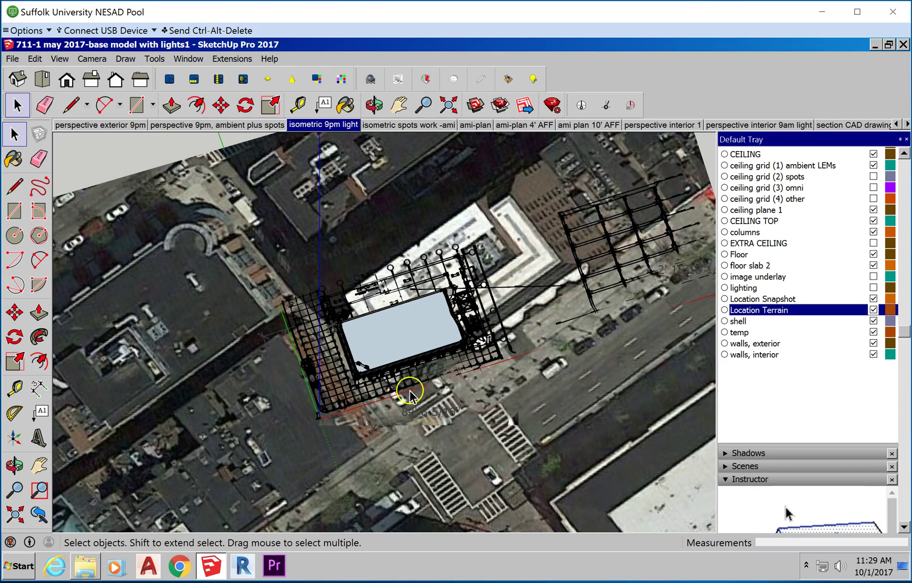
- Turn off the Location Terrain and Location Snapshot layers to hide the aerial imagery beneath the building
{"action": "key", "text": "o"}
{"action": "left_click_drag", "start_coordinate": [405, 326], "coordinate": [386, 336]}
{"action": "key", "text": "space"}
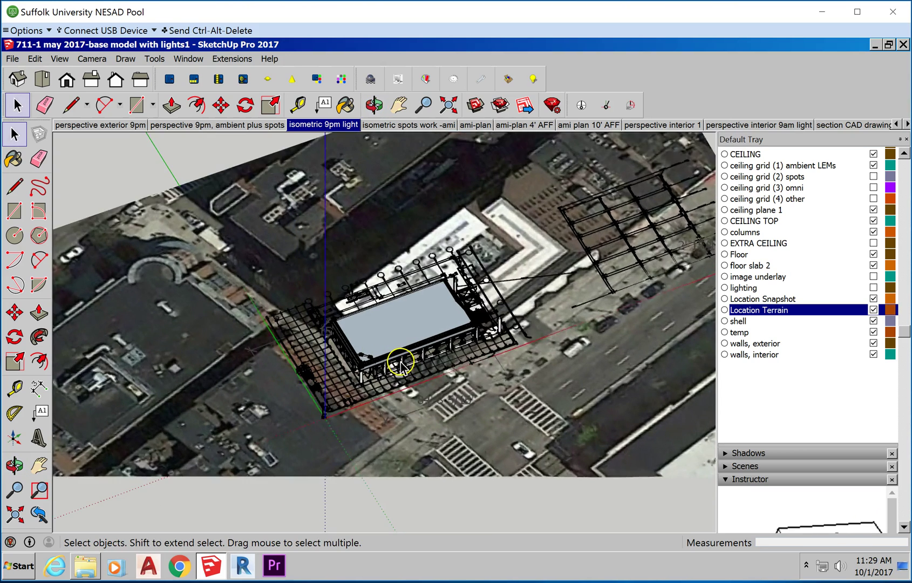
{"action": "scroll", "coordinate": [404, 365], "scroll_direction": "up", "scroll_amount": 2}
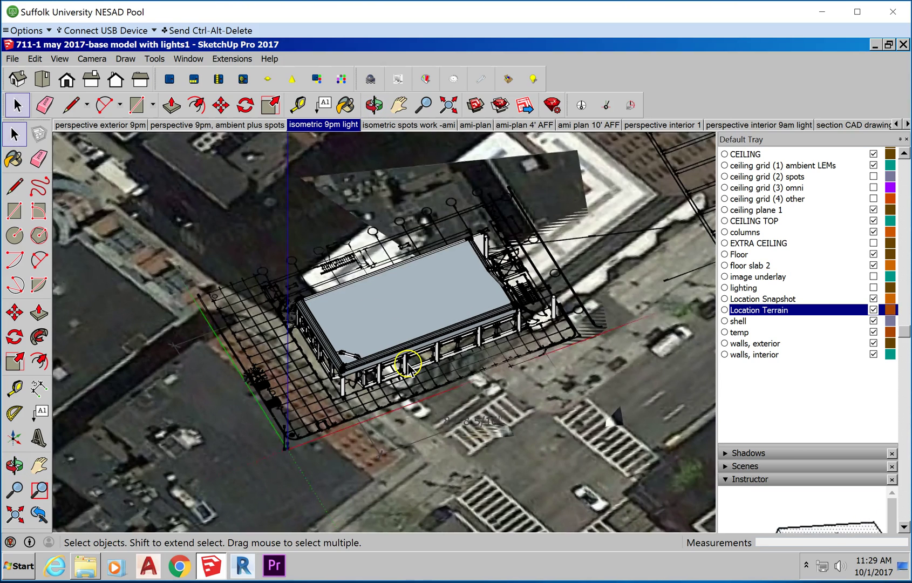
{"action": "left_click", "coordinate": [873, 309]}
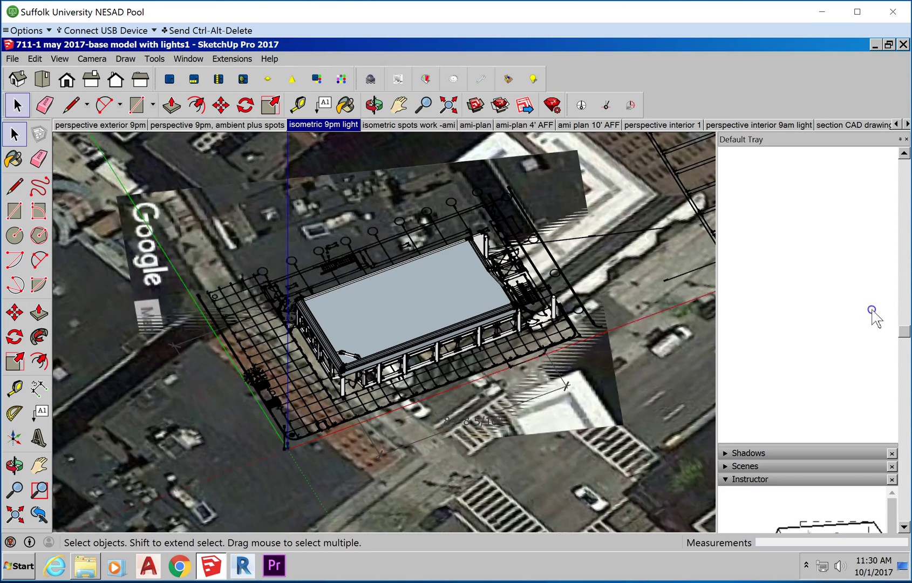
{"action": "left_click", "coordinate": [873, 298]}
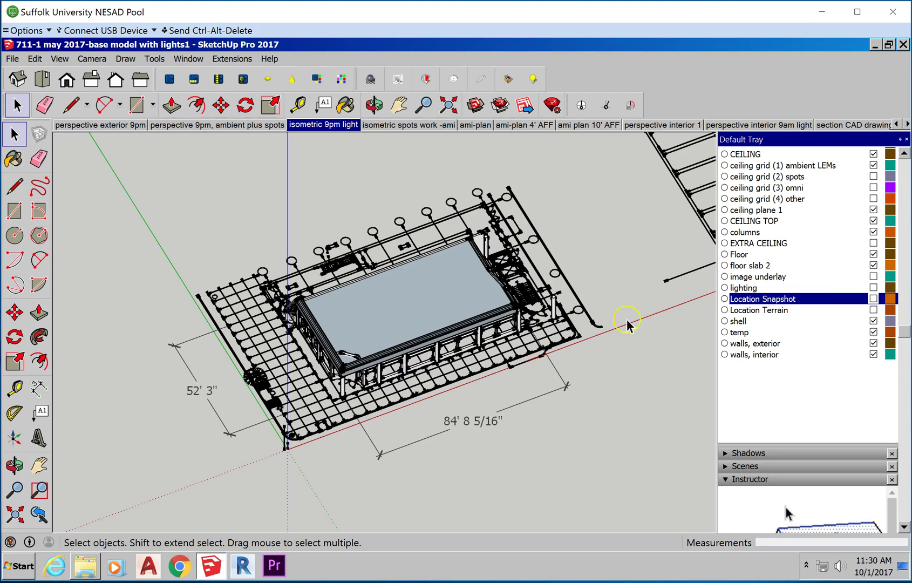
- Turn off the ceiling grid (1) ambient LEMs, CEILING, ceiling plane 1, CEILING TOP and floor slab 2 layers
{"action": "left_click", "coordinate": [399, 370]}
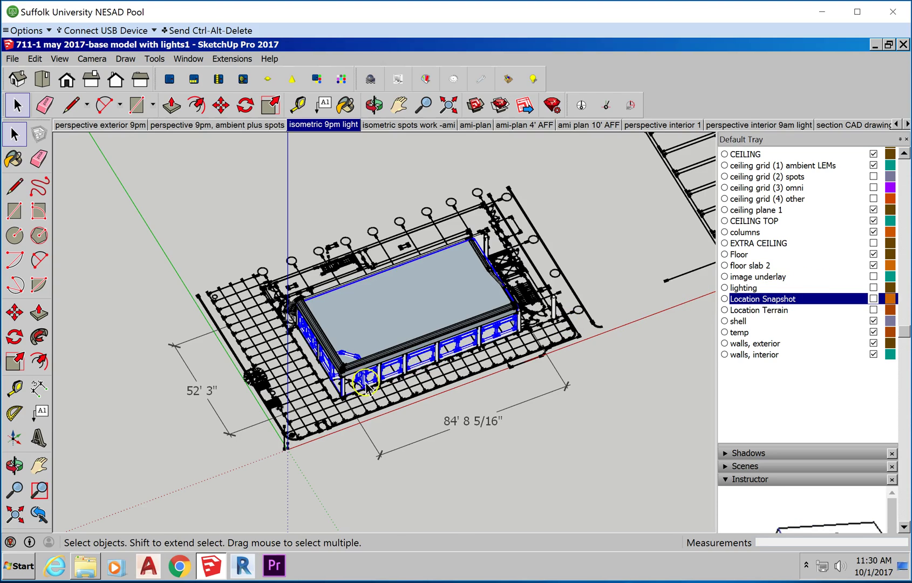
{"action": "scroll", "coordinate": [398, 378], "scroll_direction": "up", "scroll_amount": 5}
{"action": "middle_click_drag", "start_coordinate": [397, 384], "coordinate": [405, 320]}
{"action": "scroll", "coordinate": [194, 378], "scroll_direction": "down", "scroll_amount": 5}
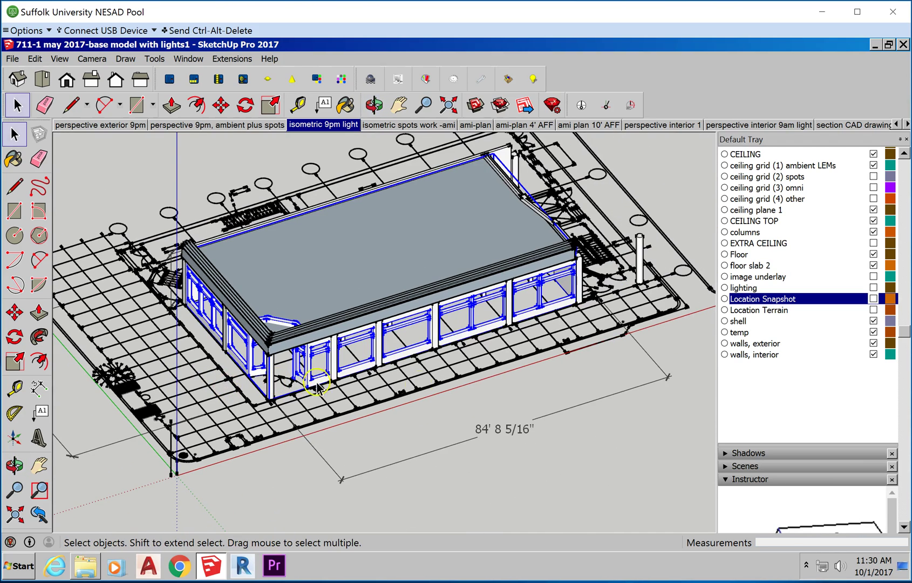
{"action": "left_click", "coordinate": [564, 456]}
{"action": "scroll", "coordinate": [412, 371], "scroll_direction": "up", "scroll_amount": 2}
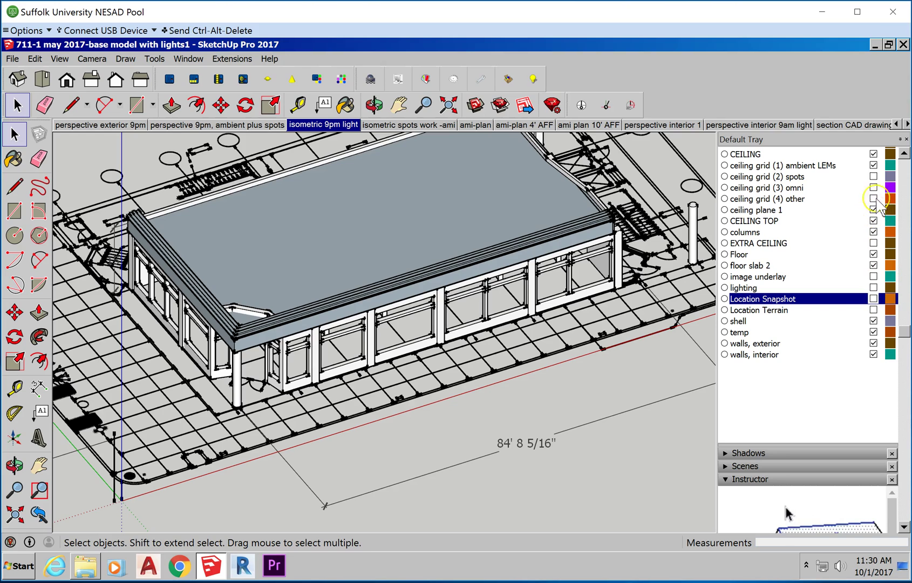
{"action": "left_click", "coordinate": [874, 165]}
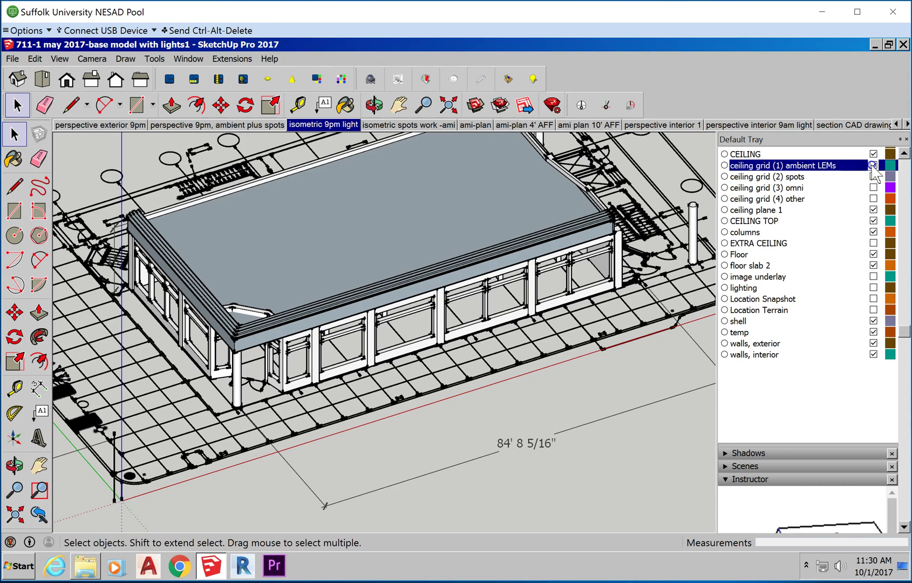
{"action": "left_click", "coordinate": [873, 154]}
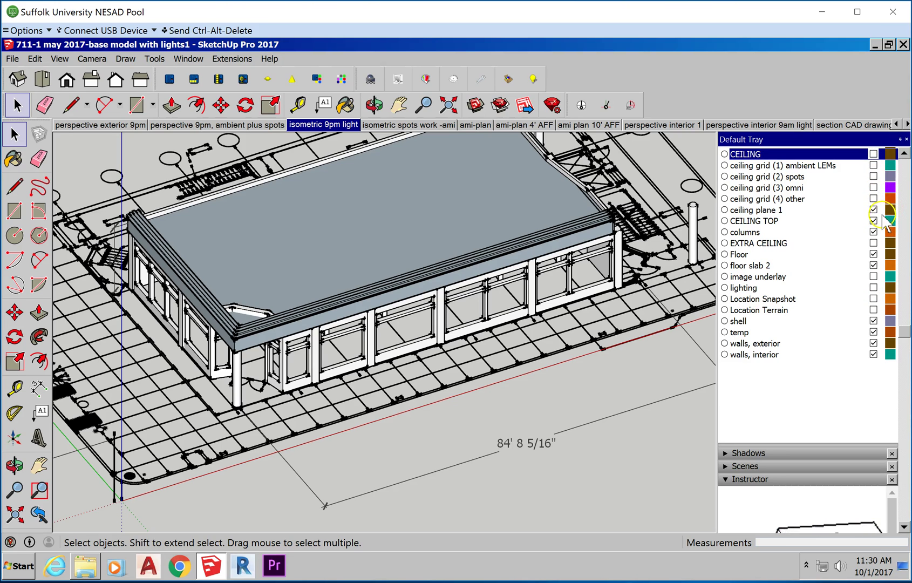
{"action": "left_click", "coordinate": [873, 210]}
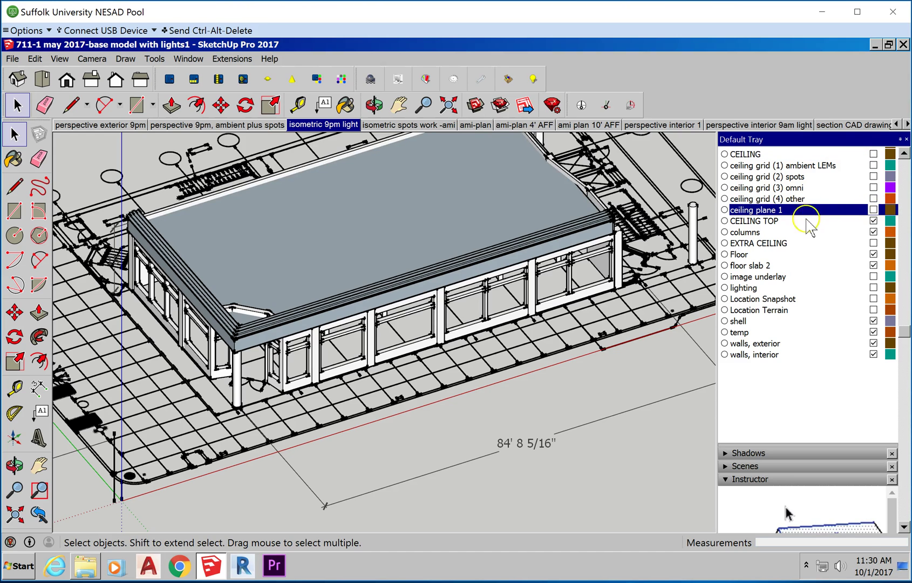
{"action": "left_click", "coordinate": [873, 221]}
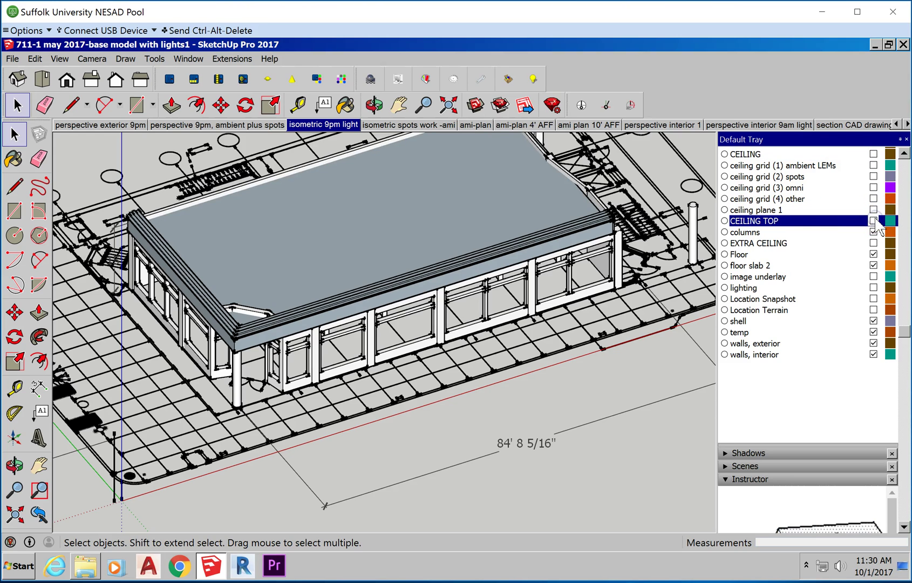
{"action": "left_click", "coordinate": [873, 265]}
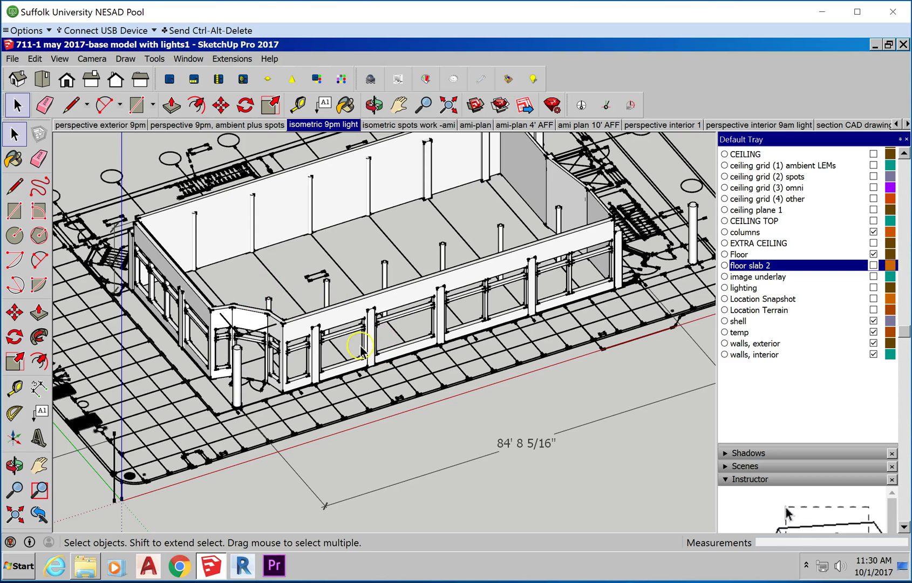
- Turn off the columns layer to leave the exterior wall's window openings unobstructed
{"action": "left_click", "coordinate": [323, 340]}
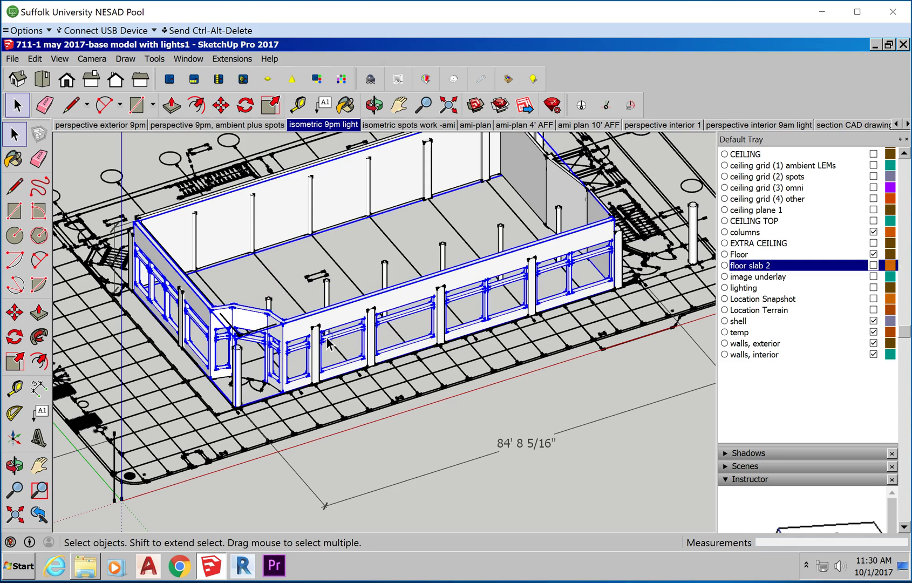
{"action": "scroll", "coordinate": [322, 339], "scroll_direction": "up", "scroll_amount": 1}
{"action": "scroll", "coordinate": [321, 339], "scroll_direction": "up", "scroll_amount": 3}
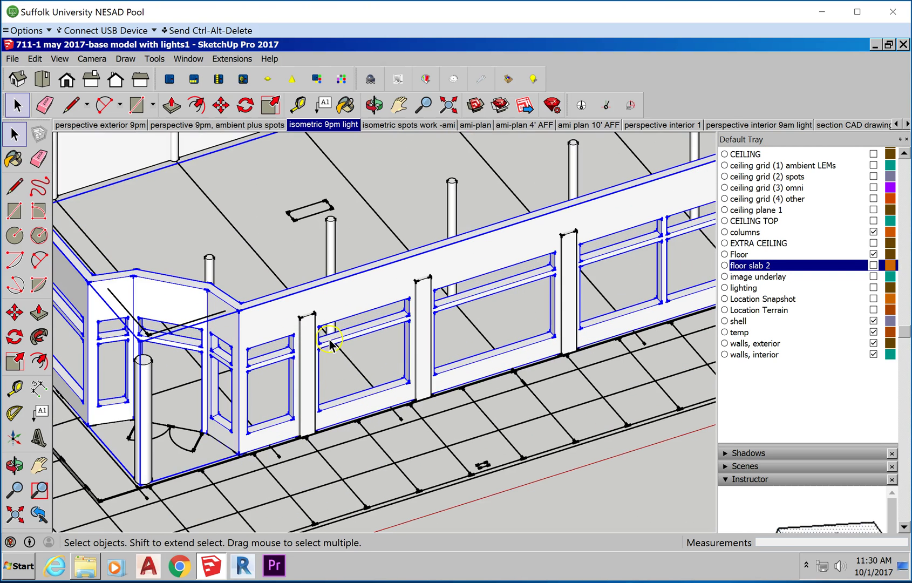
{"action": "left_click", "coordinate": [873, 232]}
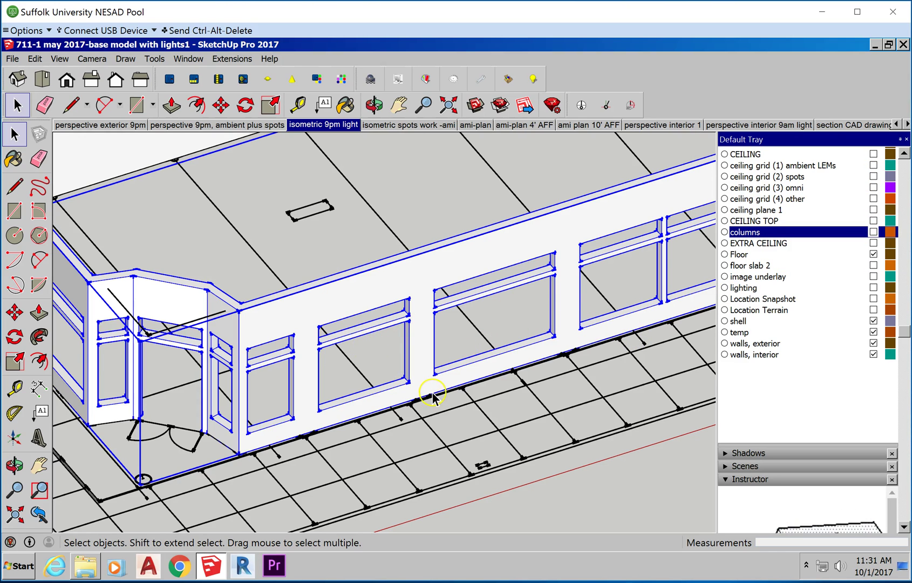
- Inspect the floor plan linework and the exterior wall group, opening the wall group and closing it again without edits
{"action": "left_click", "coordinate": [431, 436]}
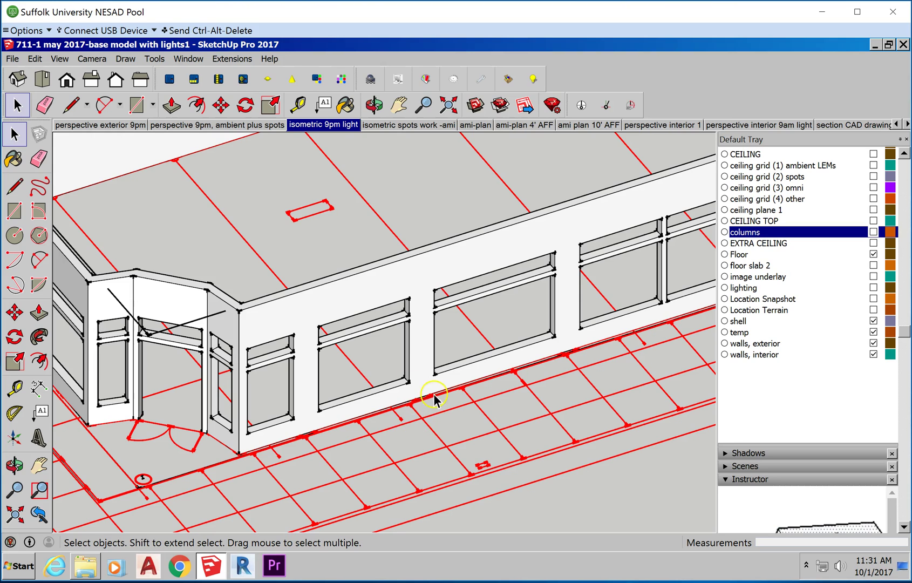
{"action": "left_click", "coordinate": [418, 315]}
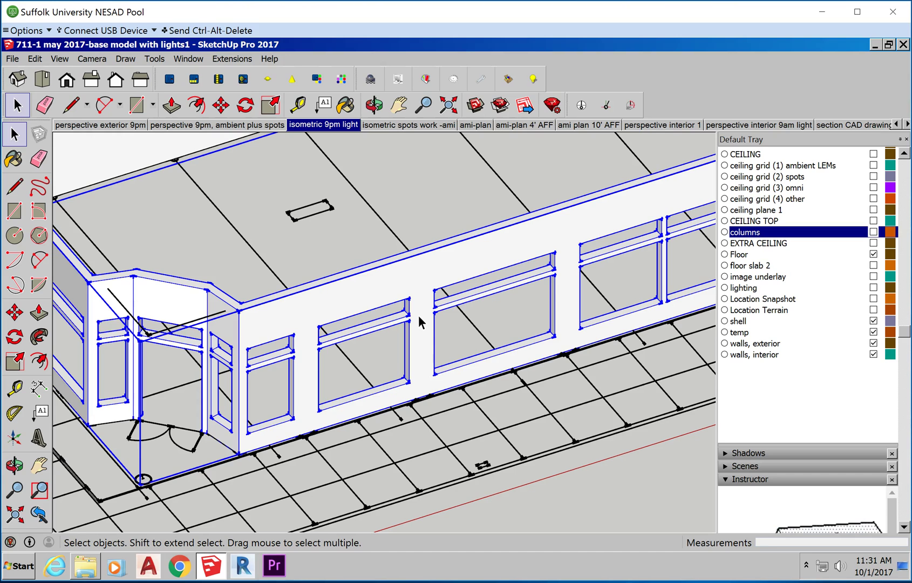
{"action": "left_click", "coordinate": [415, 354]}
{"action": "double_click", "coordinate": [419, 328]}
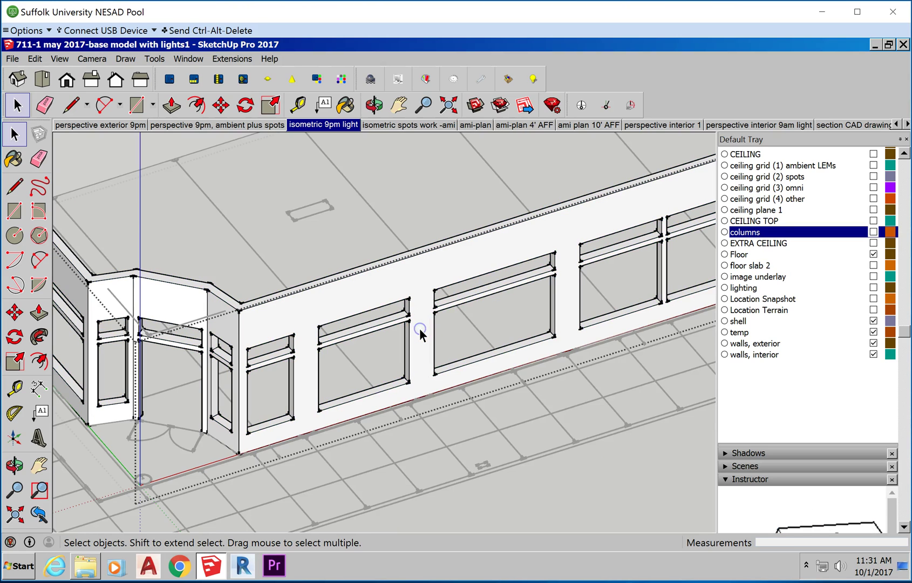
{"action": "left_click", "coordinate": [421, 379]}
{"action": "left_click", "coordinate": [378, 378]}
{"action": "right_click", "coordinate": [452, 416]}
{"action": "left_click", "coordinate": [483, 424]}
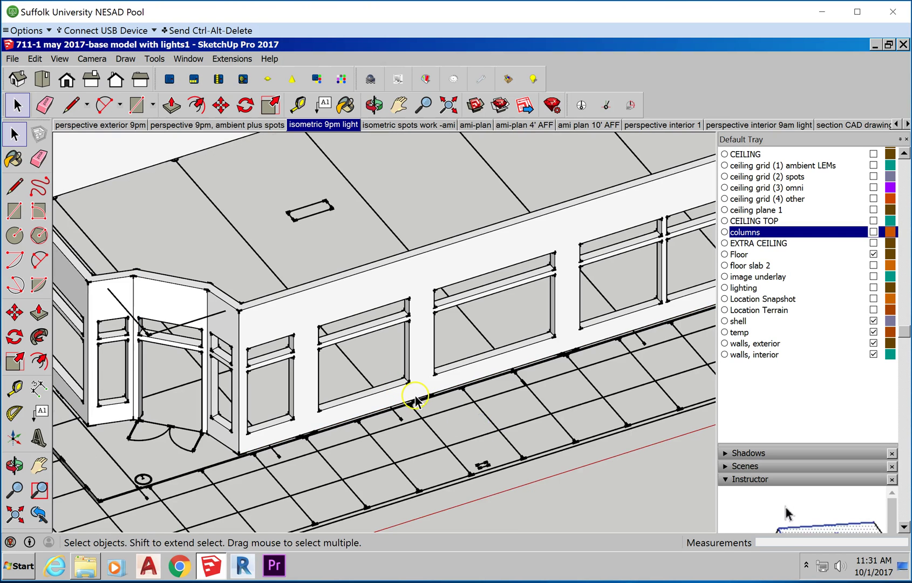
- Draw a rectangle about 9' 1 11/16" by 7' across the large lower opening of the second window from the entrance corner
{"action": "scroll", "coordinate": [413, 402], "scroll_direction": "up", "scroll_amount": 2}
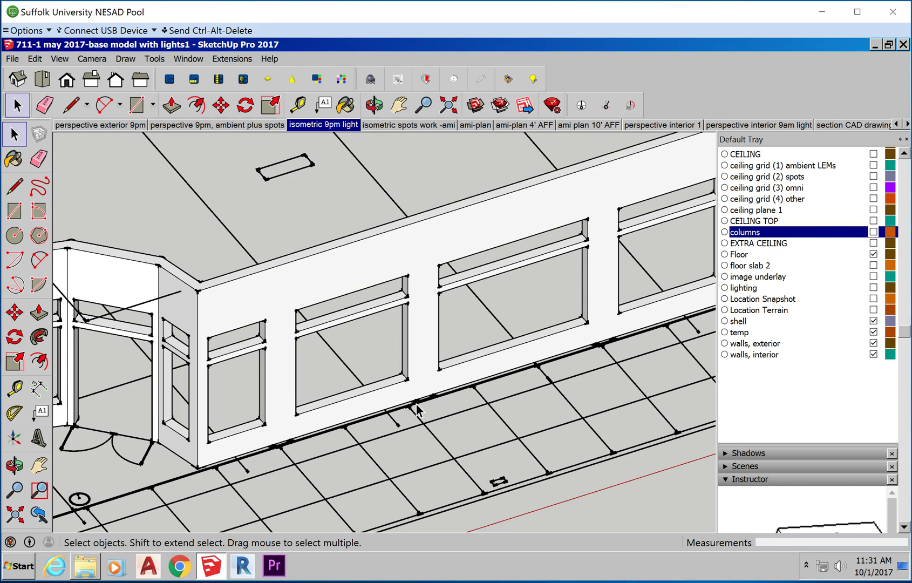
{"action": "scroll", "coordinate": [275, 362], "scroll_direction": "up", "scroll_amount": 1}
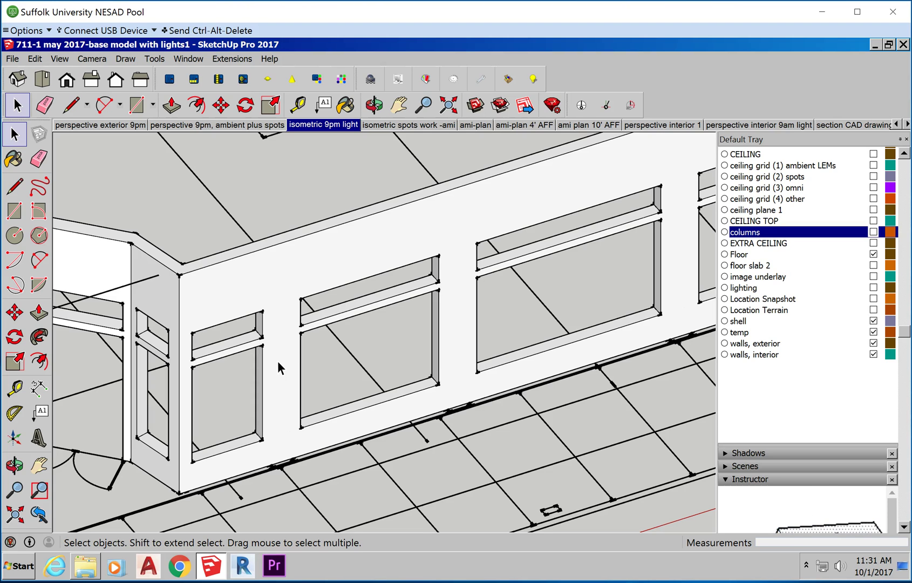
{"action": "scroll", "coordinate": [310, 323], "scroll_direction": "up", "scroll_amount": 2}
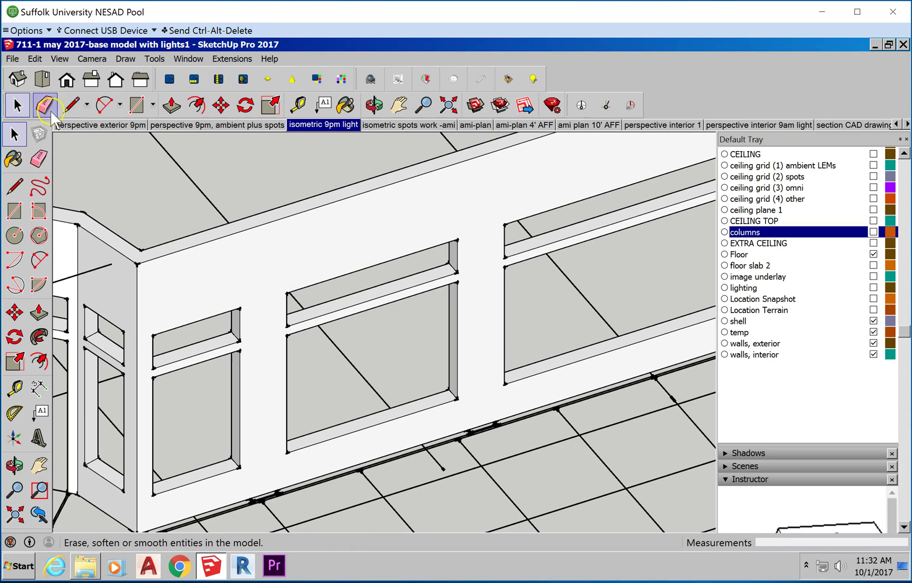
{"action": "scroll", "coordinate": [373, 415], "scroll_direction": "down", "scroll_amount": 1}
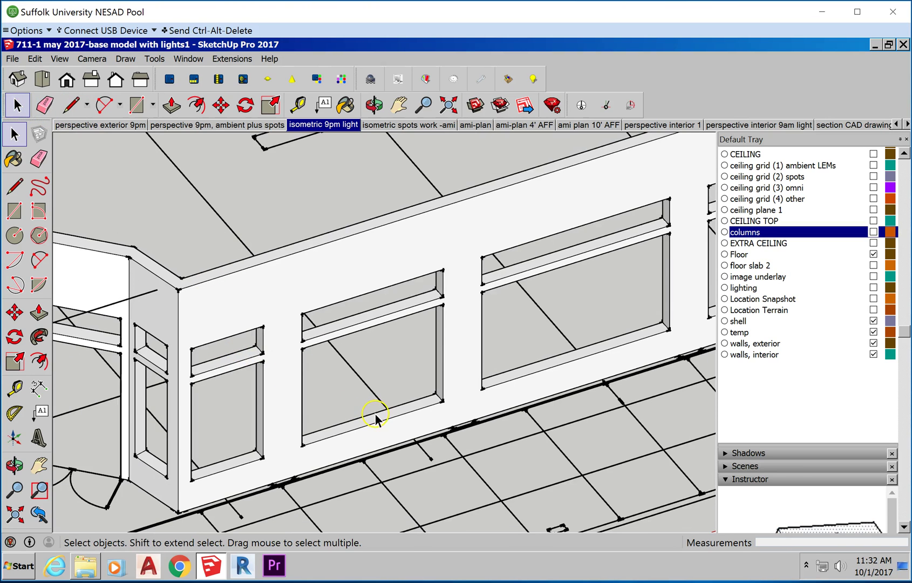
{"action": "scroll", "coordinate": [391, 412], "scroll_direction": "down", "scroll_amount": 1}
{"action": "scroll", "coordinate": [308, 376], "scroll_direction": "up", "scroll_amount": 2}
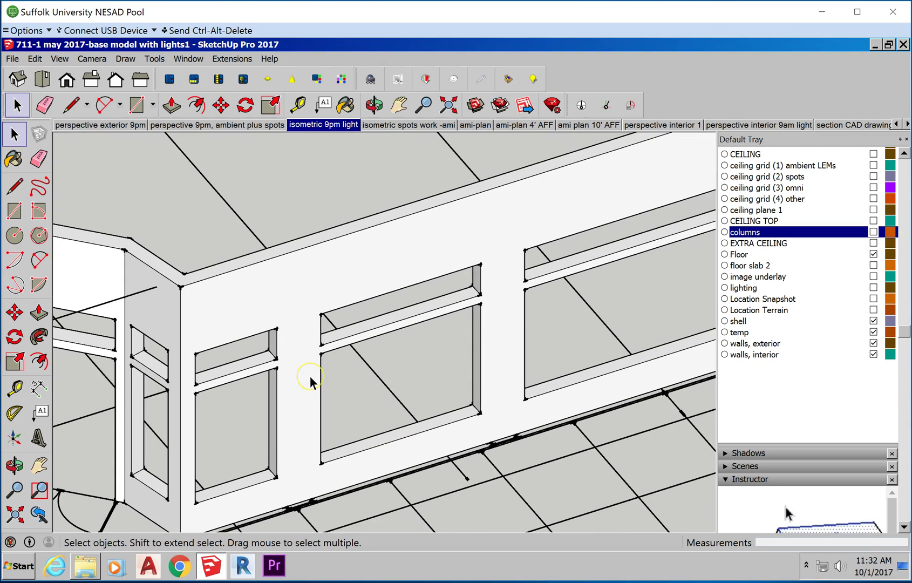
{"action": "left_click", "coordinate": [14, 213]}
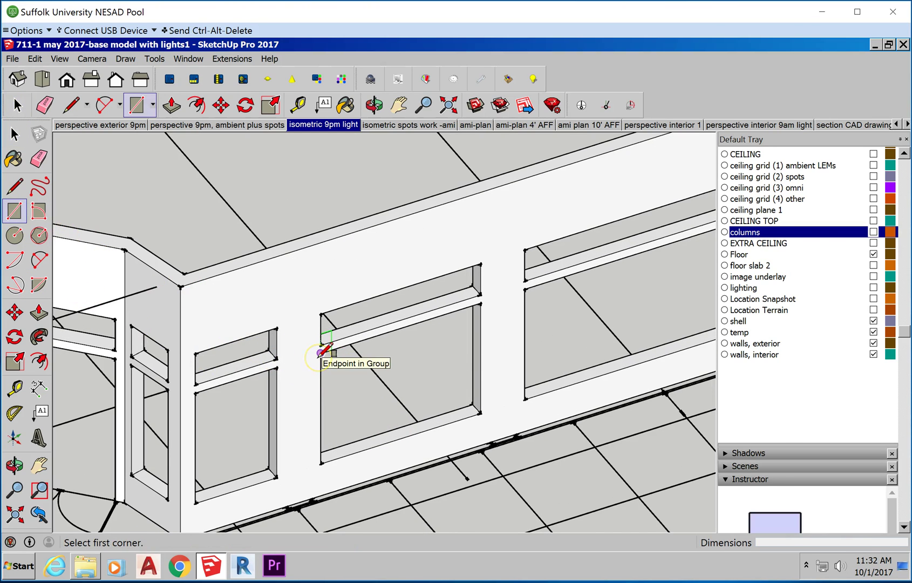
{"action": "left_click", "coordinate": [320, 352]}
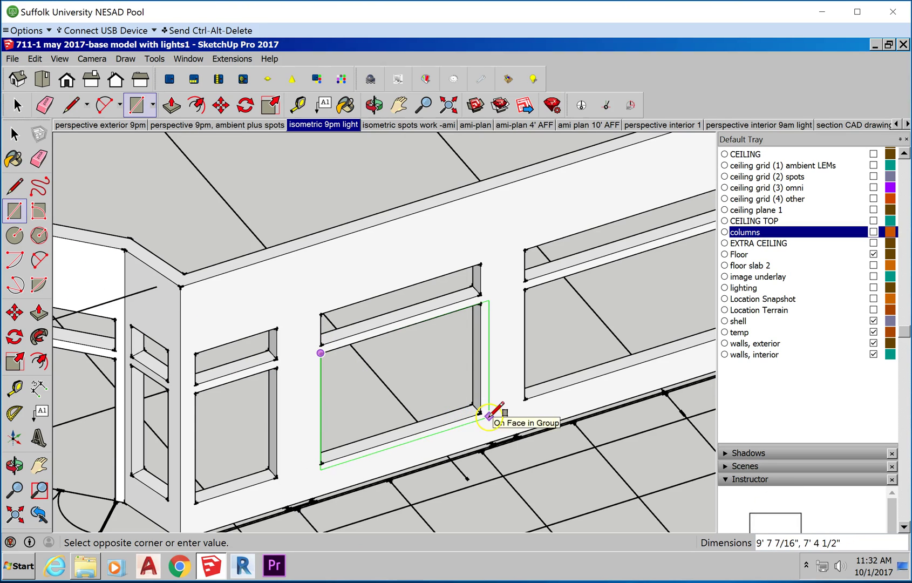
{"action": "left_click", "coordinate": [481, 413]}
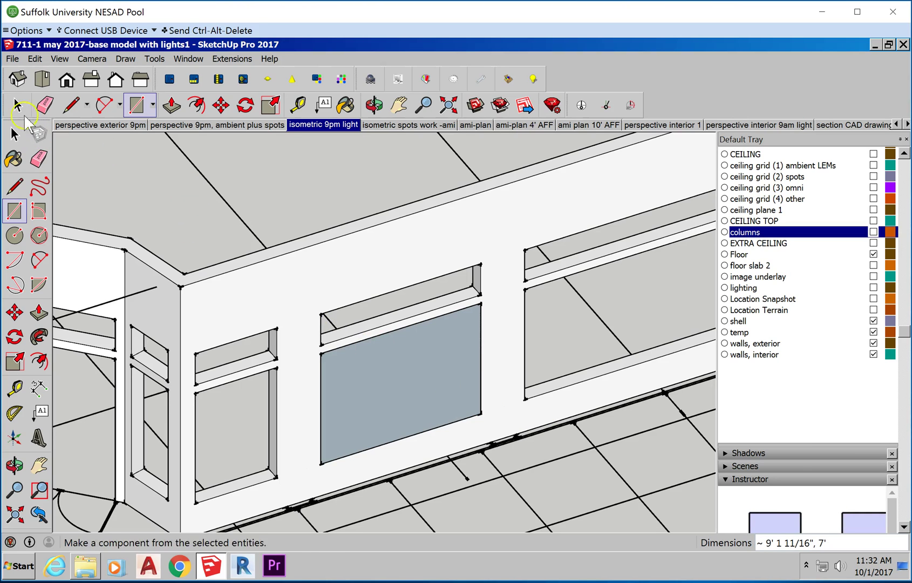
- Offset the window rectangle's edges inward by 4 inches to outline the frame
{"action": "left_click", "coordinate": [17, 105]}
{"action": "left_click", "coordinate": [396, 368]}
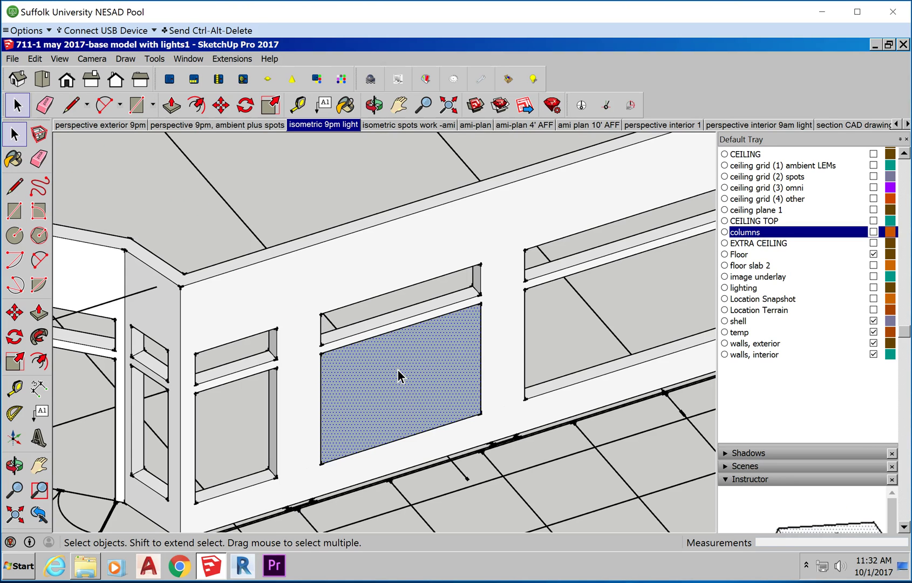
{"action": "left_click", "coordinate": [195, 106]}
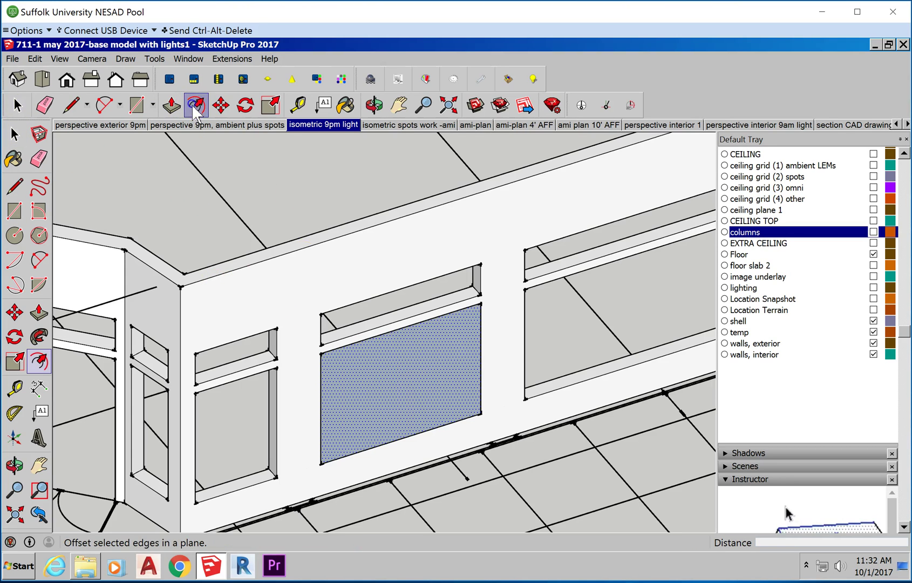
{"action": "left_click", "coordinate": [416, 387]}
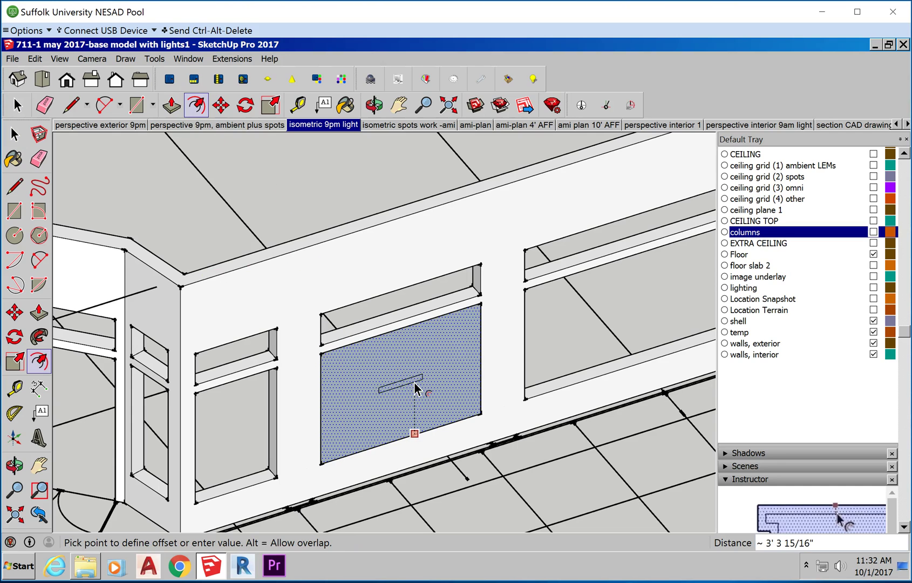
{"action": "type", "text": "4"}
{"action": "key", "text": "Return"}
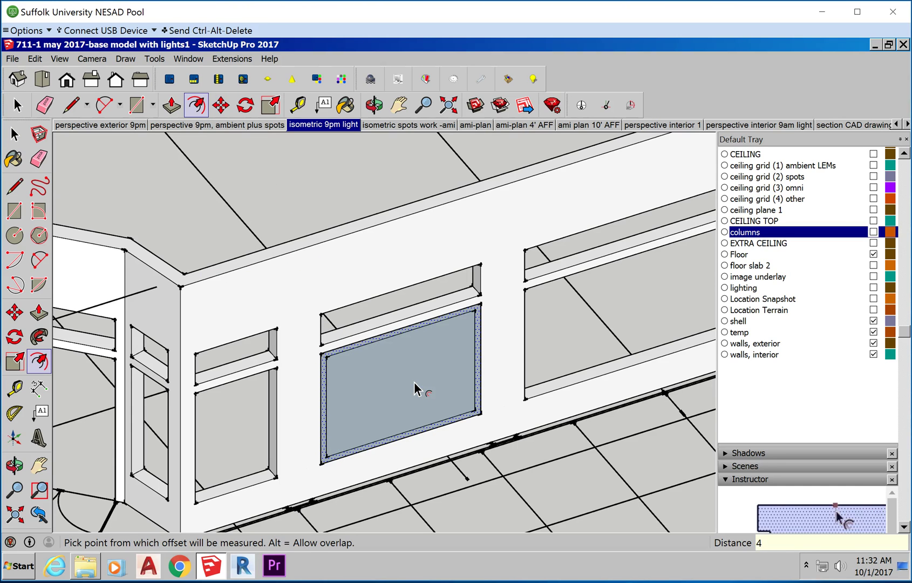
- Delete the inner face of the offset window rectangle and select the remaining frame face
{"action": "left_click", "coordinate": [18, 105]}
{"action": "scroll", "coordinate": [353, 415], "scroll_direction": "up", "scroll_amount": 3}
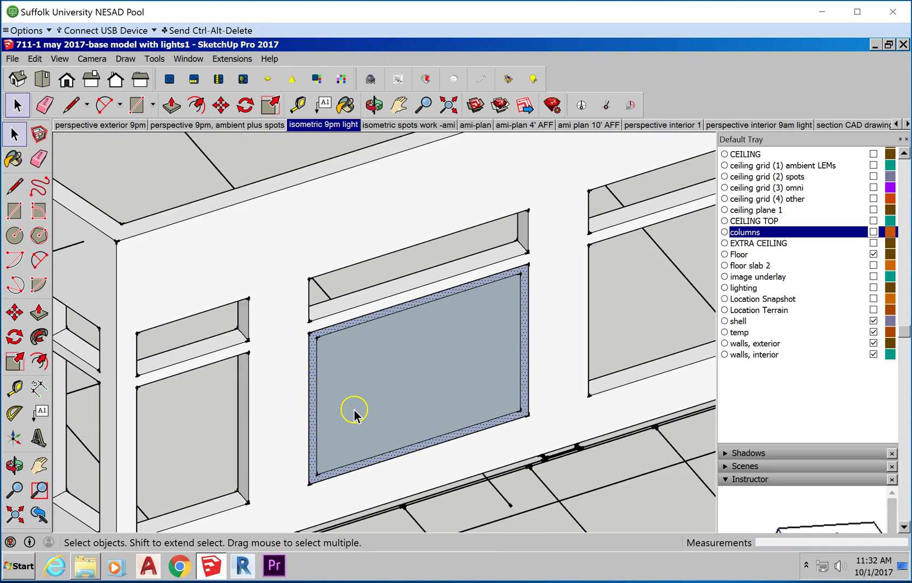
{"action": "left_click", "coordinate": [381, 408]}
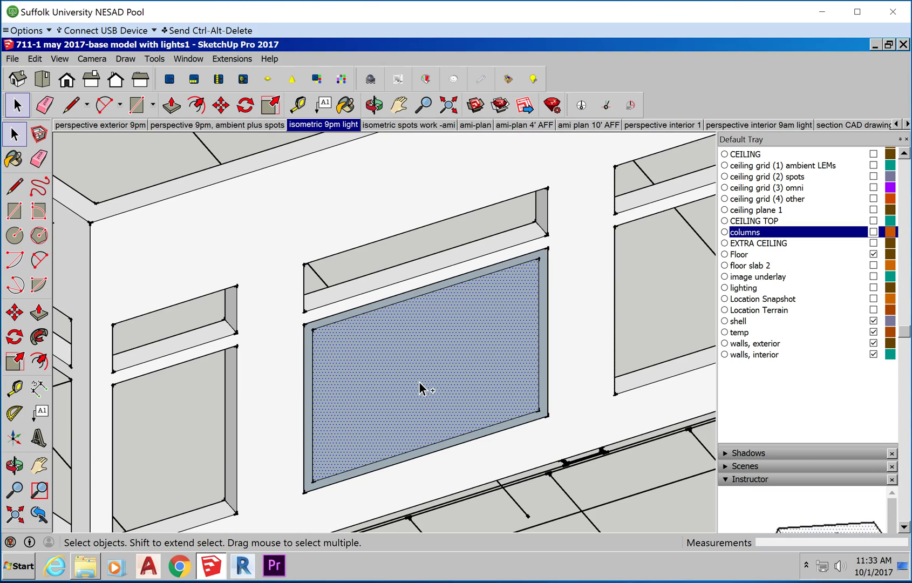
{"action": "key", "text": "Delete"}
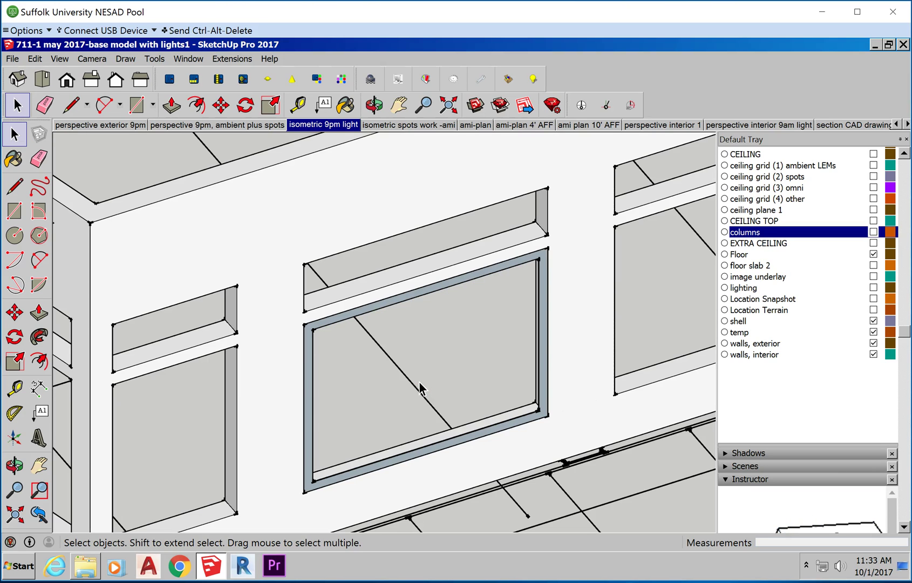
{"action": "left_click", "coordinate": [389, 301]}
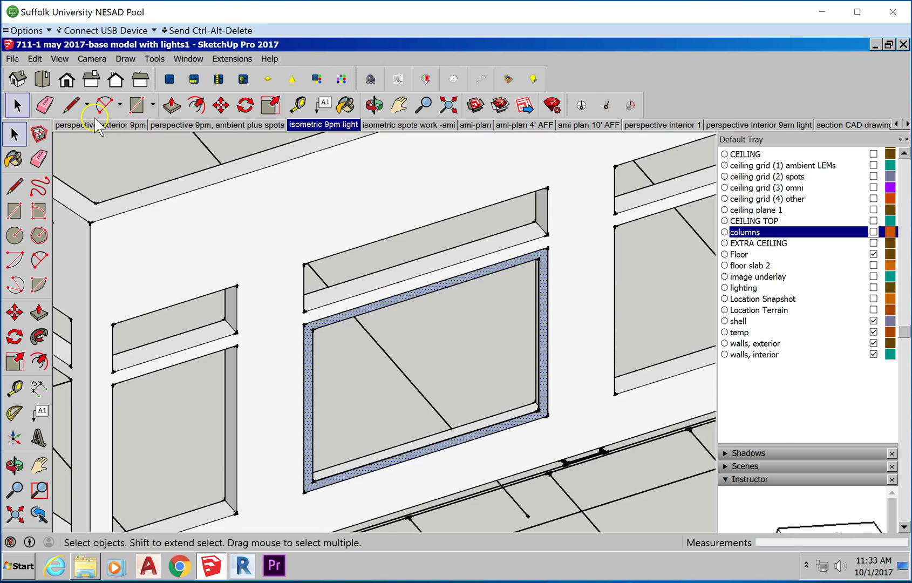
- Extrude the window frame face 4 inches outward from the exterior wall
{"action": "key", "text": "p"}
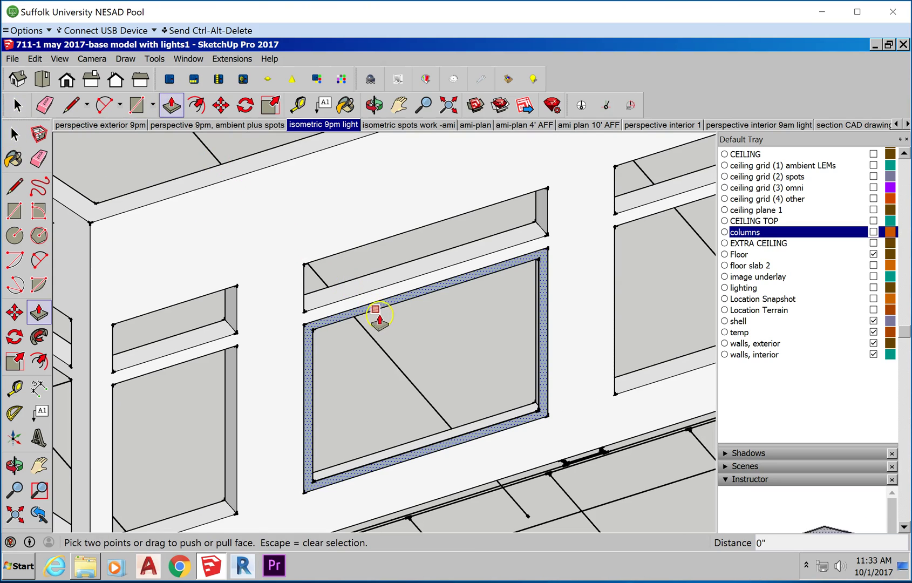
{"action": "left_click_drag", "start_coordinate": [377, 312], "coordinate": [393, 333]}
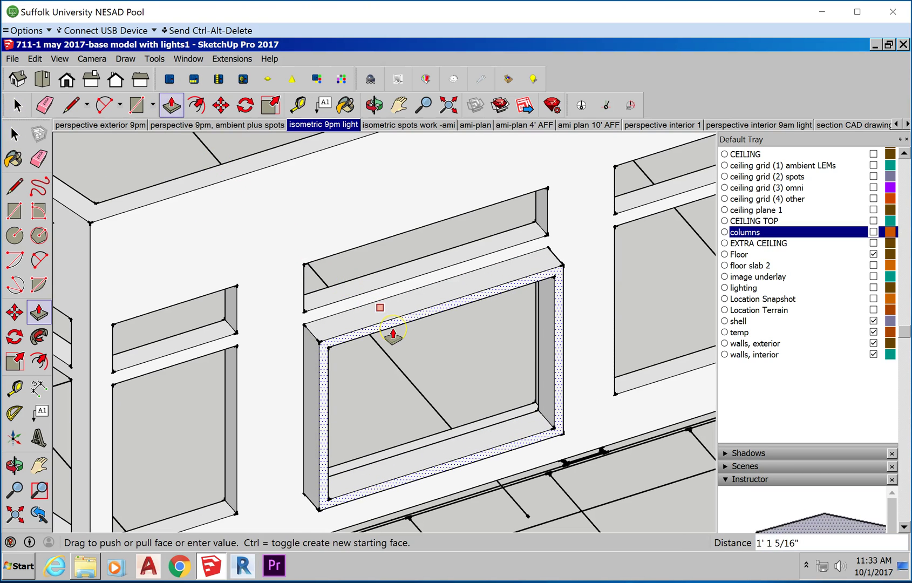
{"action": "type", "text": "4"}
{"action": "key", "text": "Return"}
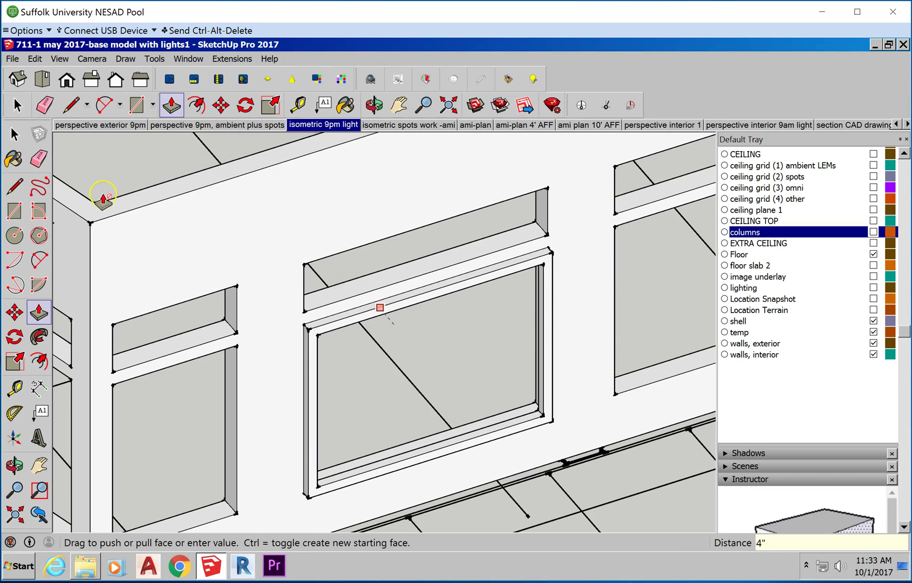
{"action": "left_click", "coordinate": [17, 105]}
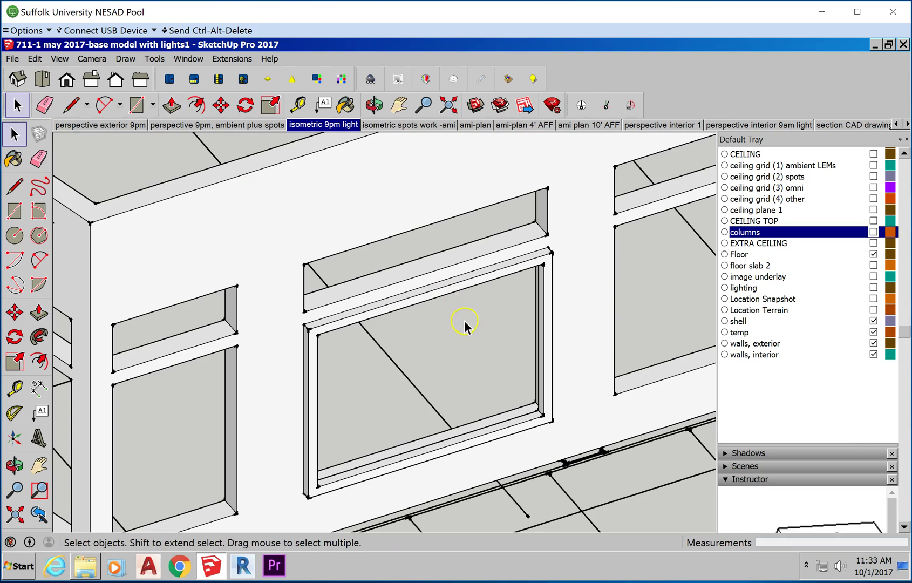
- Select all of the extruded frame's geometry and make it a component named "large window"
{"action": "triple_click", "coordinate": [445, 291]}
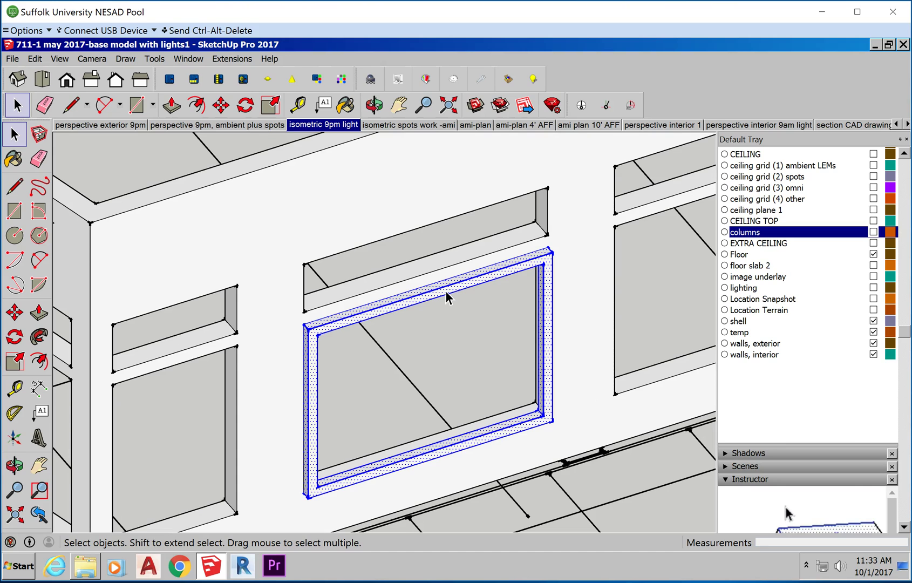
{"action": "left_click", "coordinate": [39, 58]}
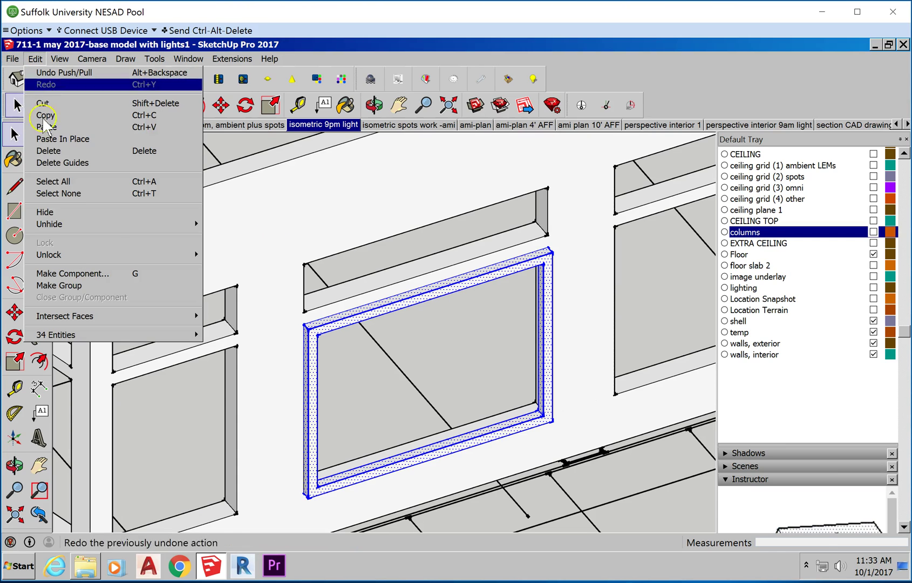
{"action": "left_click", "coordinate": [96, 272]}
{"action": "left_click_drag", "start_coordinate": [392, 183], "coordinate": [643, 270]}
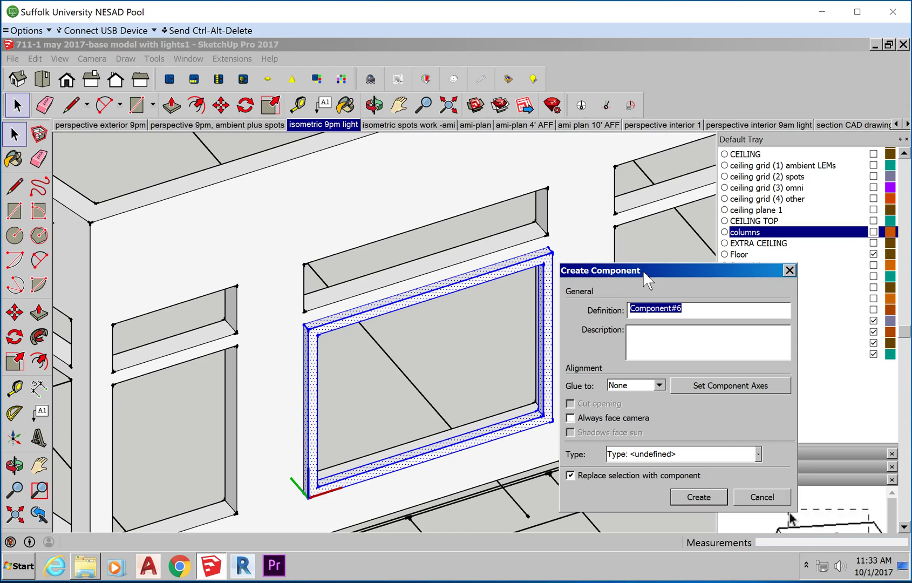
{"action": "type", "text": "large window"}
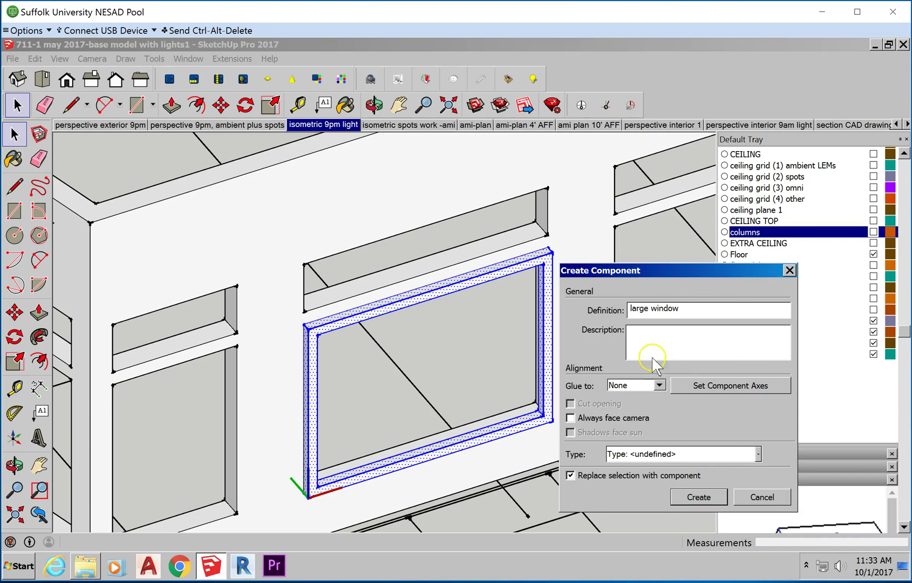
{"action": "left_click", "coordinate": [698, 497]}
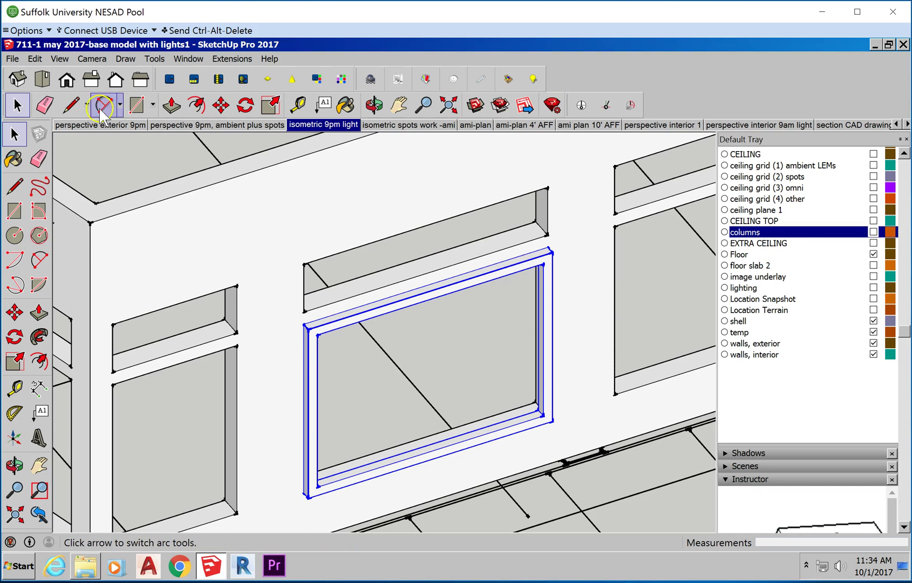
- Set component editing to hide the rest of the model, and open the large window component for editing
{"action": "left_click", "coordinate": [61, 54]}
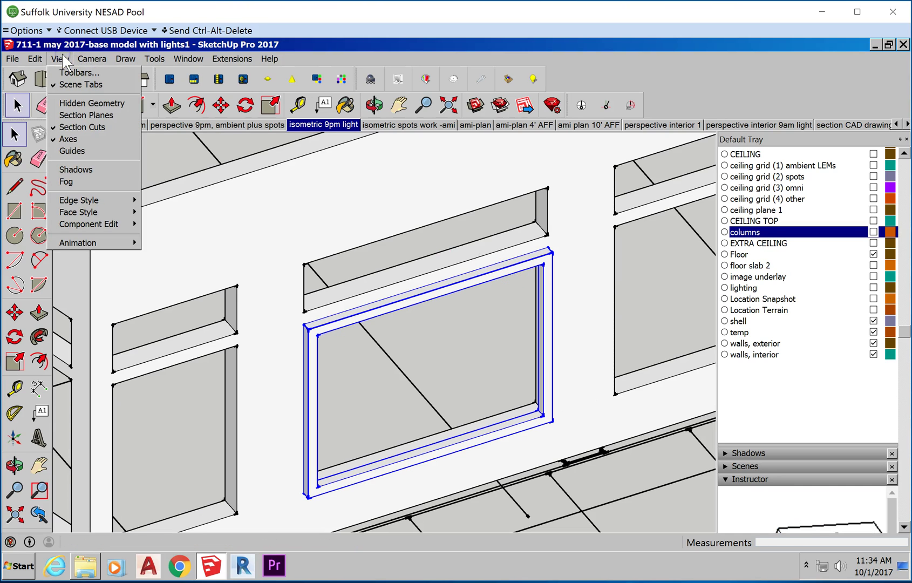
{"action": "left_click", "coordinate": [119, 224]}
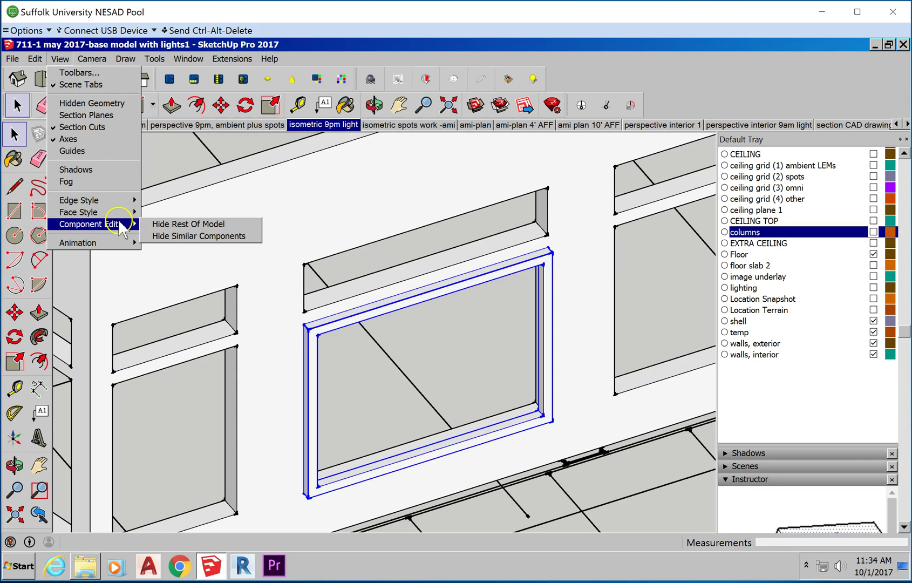
{"action": "left_click", "coordinate": [180, 225]}
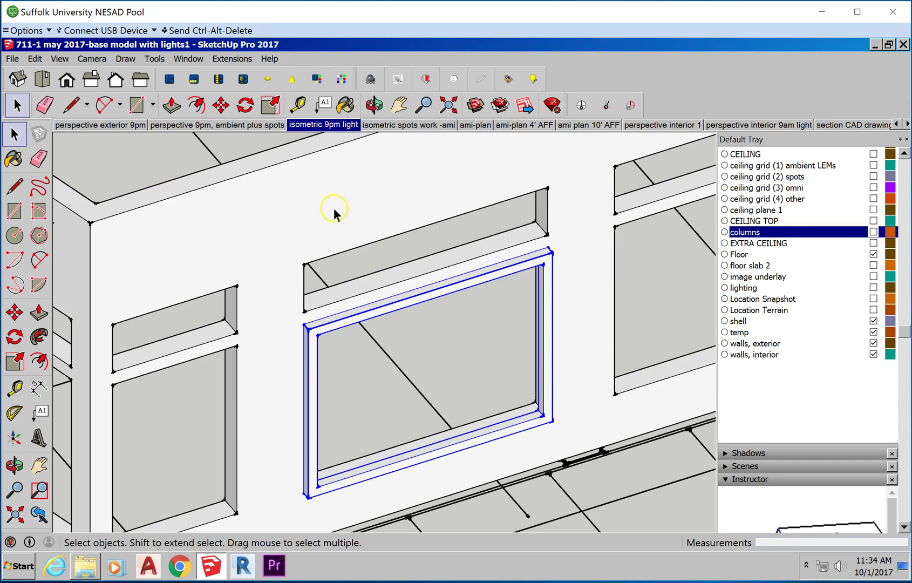
{"action": "double_click", "coordinate": [474, 283]}
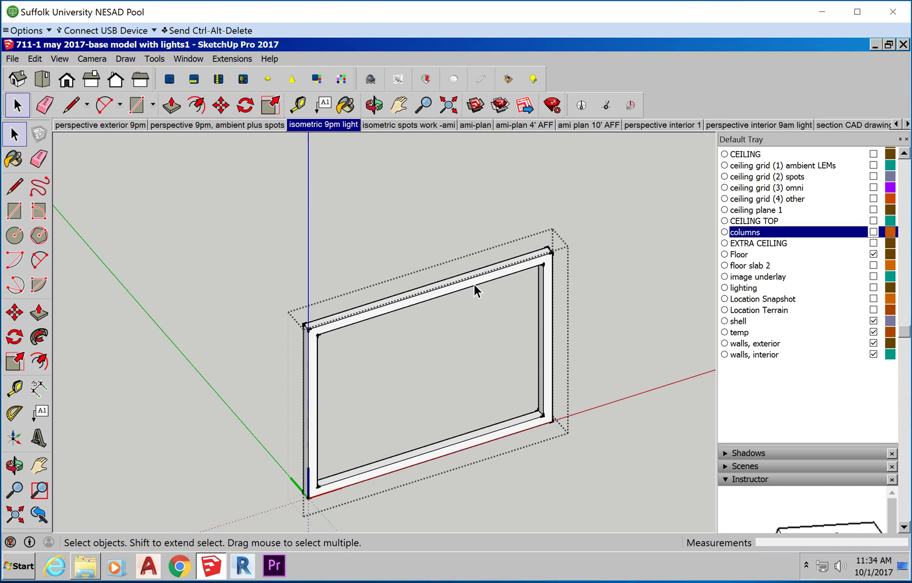
- Make all the frame geometry inside the large window a nested component named "window frame"
{"action": "scroll", "coordinate": [417, 281], "scroll_direction": "up", "scroll_amount": 2}
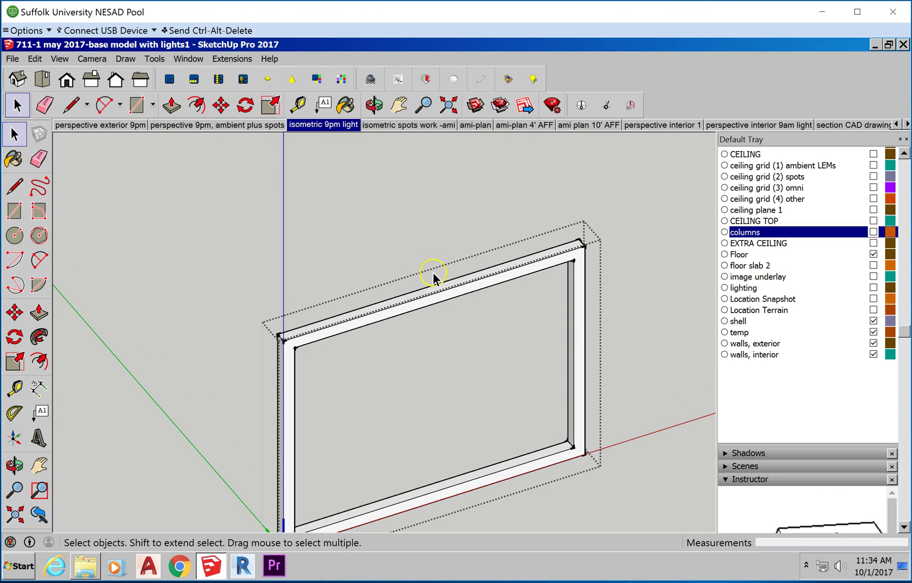
{"action": "scroll", "coordinate": [433, 278], "scroll_direction": "down", "scroll_amount": 2}
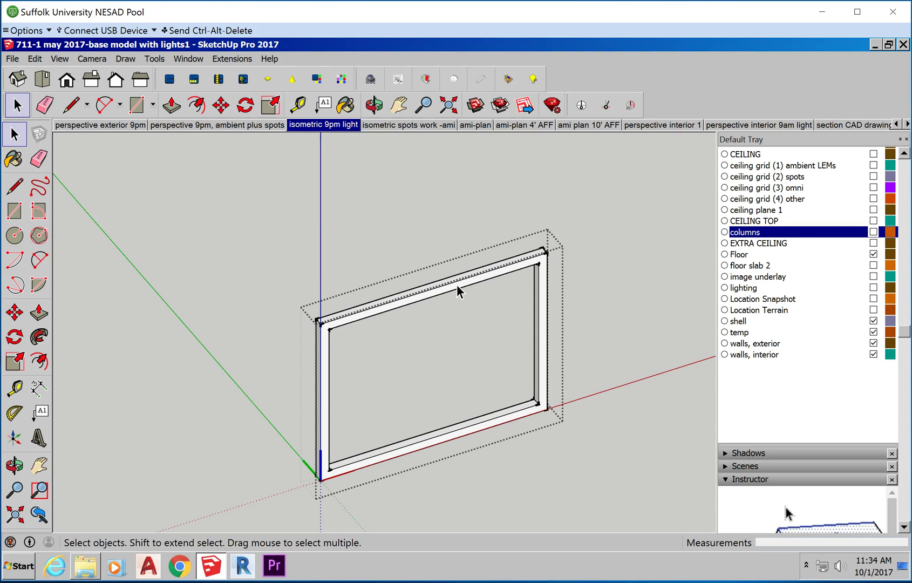
{"action": "triple_click", "coordinate": [456, 286]}
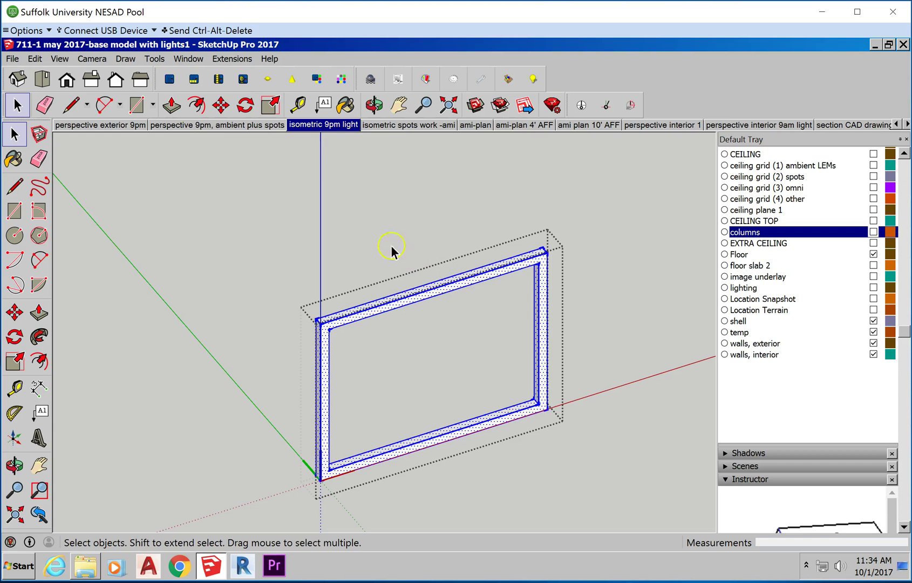
{"action": "left_click", "coordinate": [36, 60]}
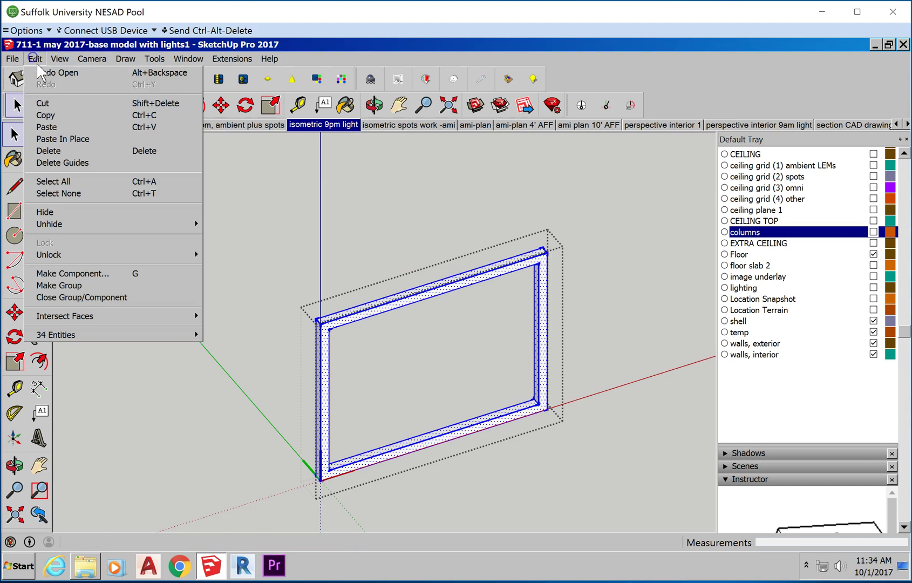
{"action": "left_click", "coordinate": [116, 269]}
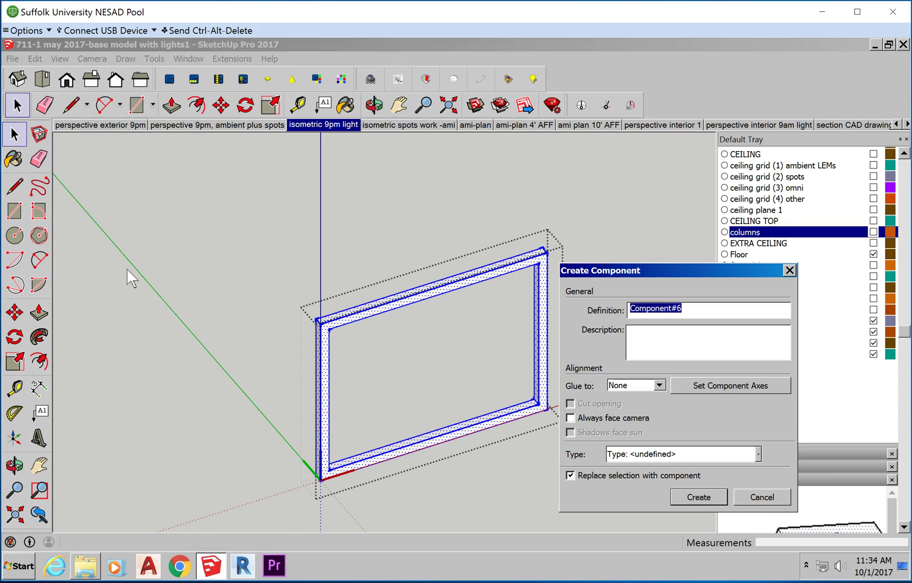
{"action": "type", "text": "win"}
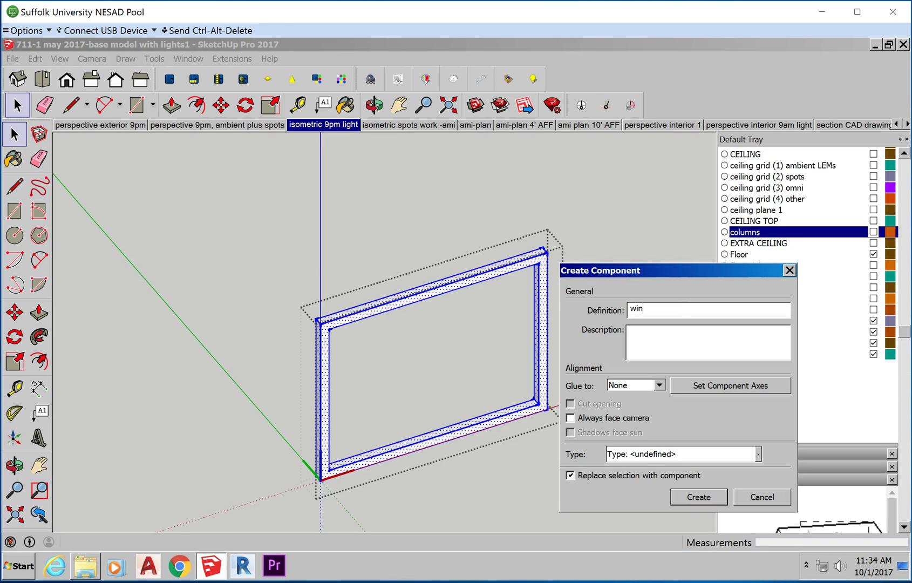
{"action": "type", "text": "dow frame"}
{"action": "left_click", "coordinate": [697, 497]}
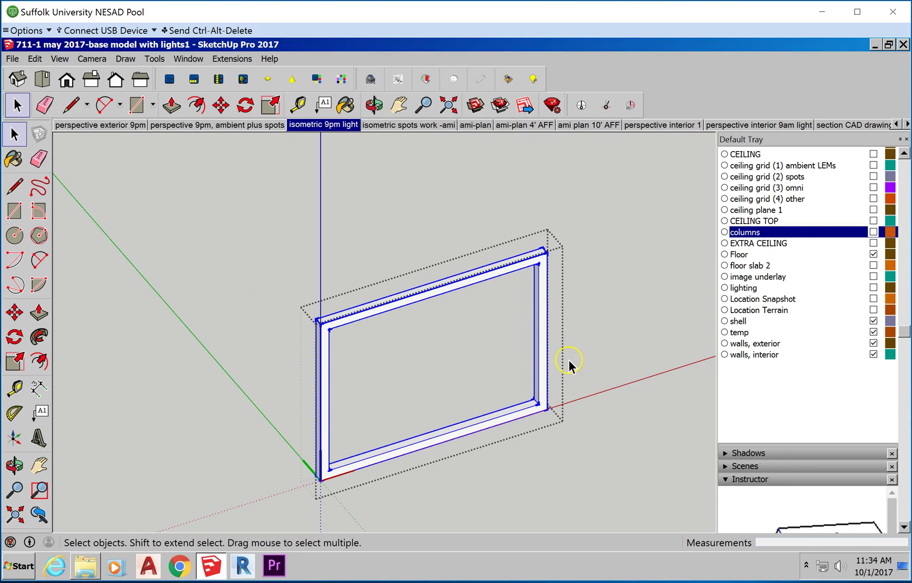
{"action": "left_click", "coordinate": [448, 344]}
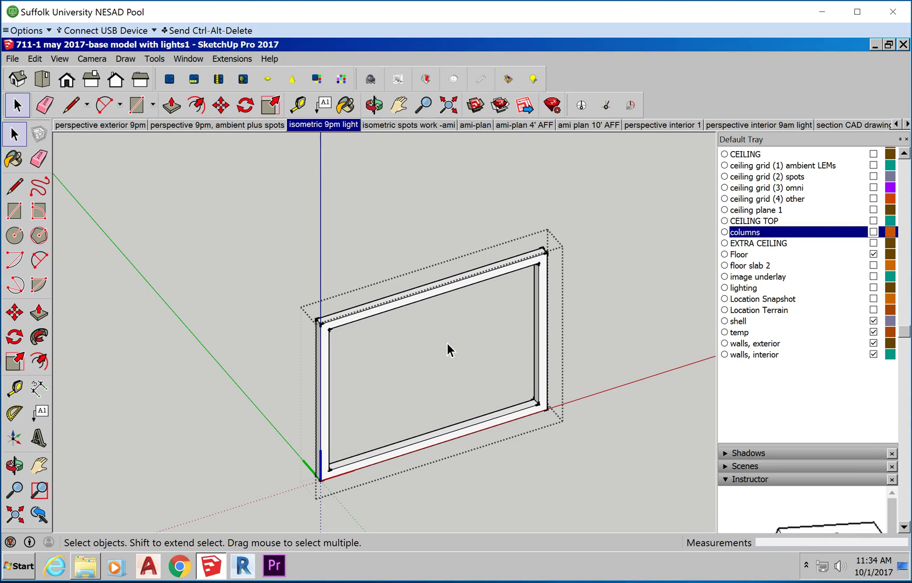
- Paste the glass face in place inside the frame and make it a component named "glass panel"
{"action": "left_click", "coordinate": [34, 59]}
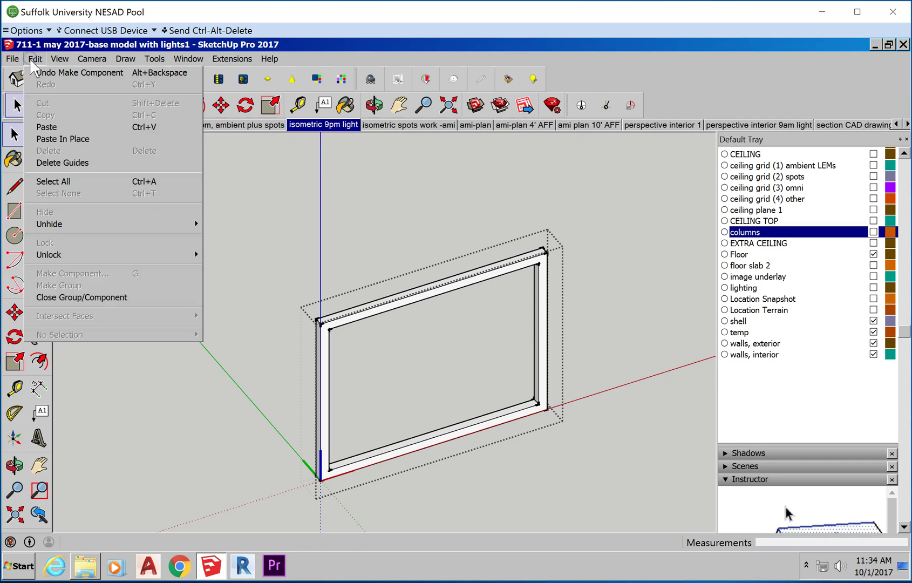
{"action": "left_click", "coordinate": [63, 140]}
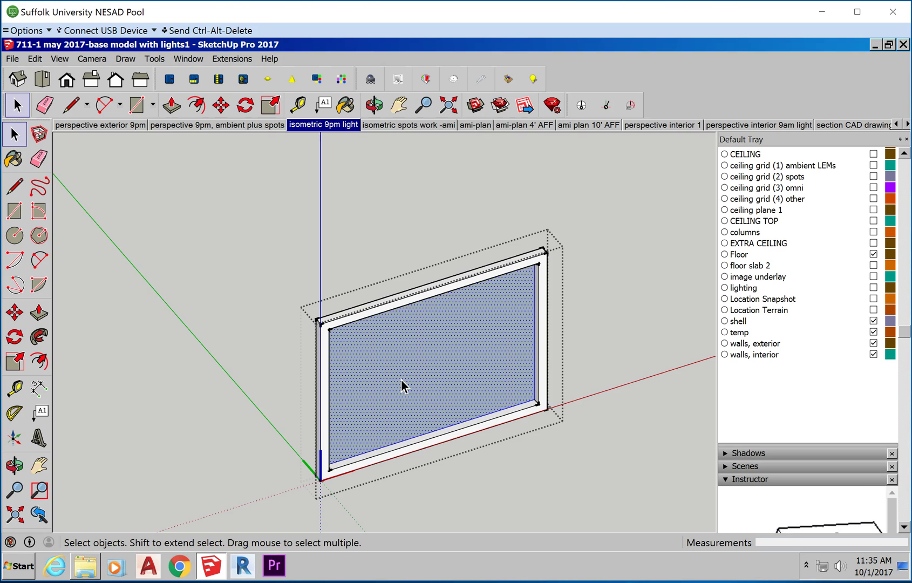
{"action": "left_click", "coordinate": [435, 371]}
{"action": "left_click", "coordinate": [38, 59]}
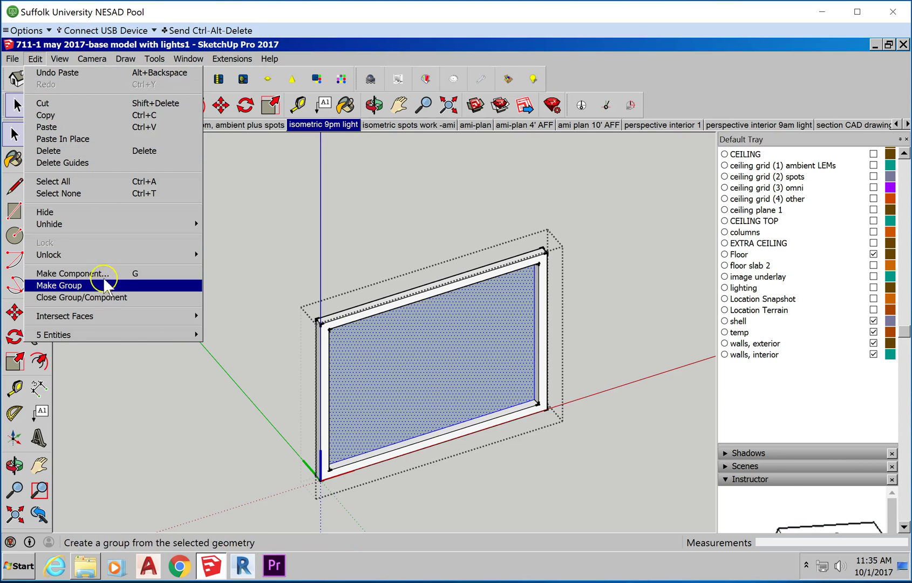
{"action": "left_click", "coordinate": [104, 274]}
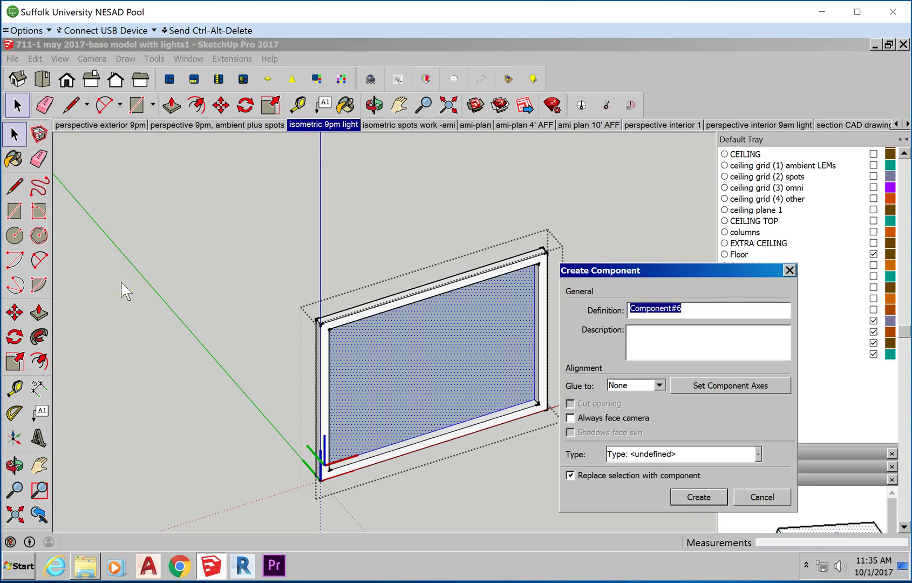
{"action": "type", "text": "glass panel"}
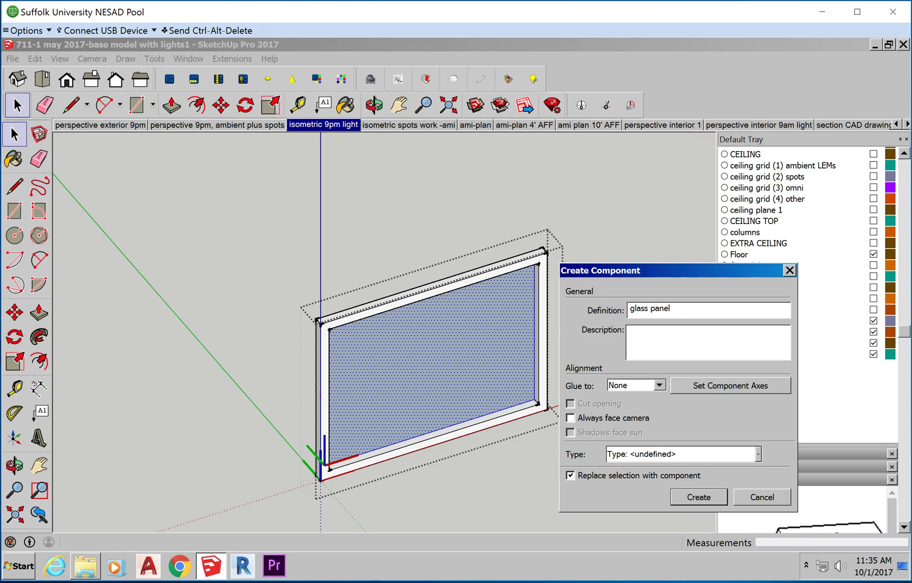
{"action": "left_click", "coordinate": [701, 497]}
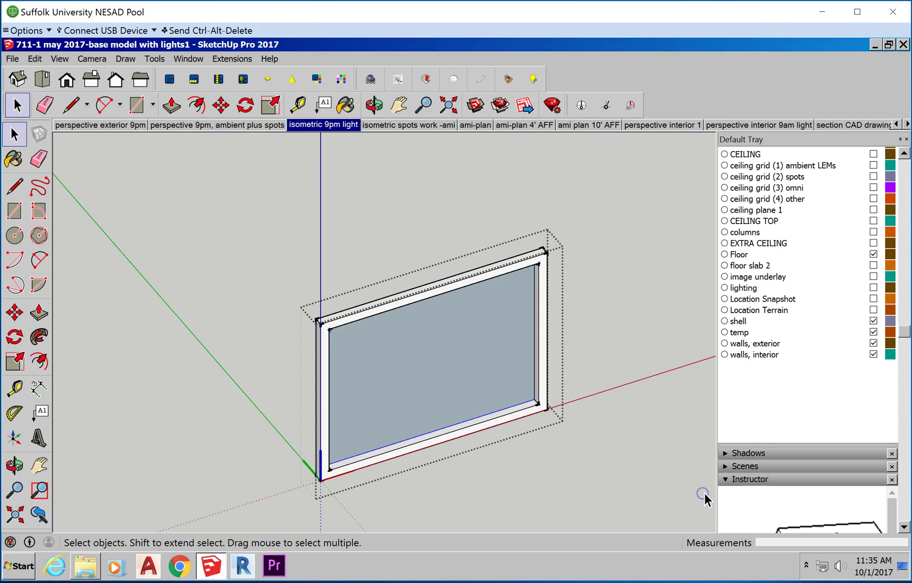
- Open the glass panel component for editing and extrude its back face by 1/8 inch
{"action": "double_click", "coordinate": [467, 355]}
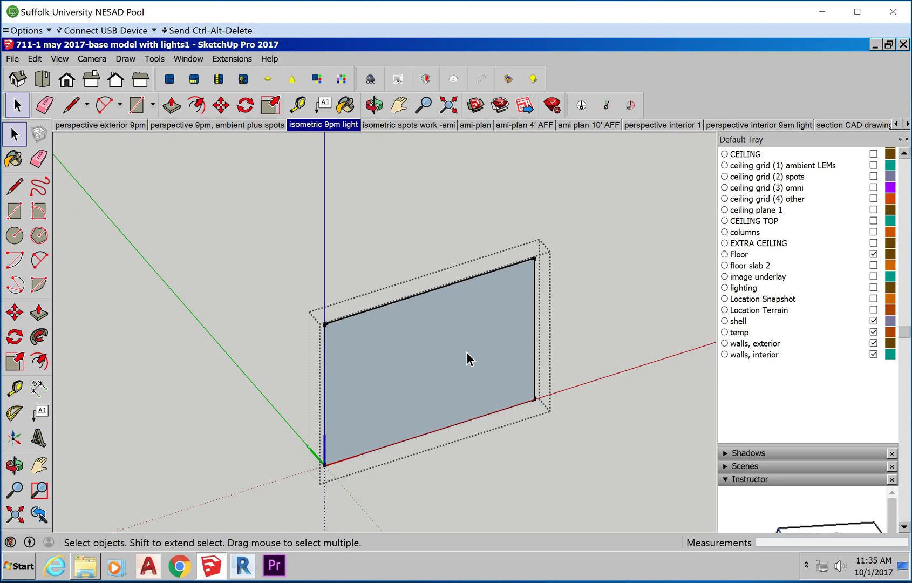
{"action": "key", "text": "o"}
{"action": "left_click_drag", "start_coordinate": [442, 346], "coordinate": [157, 354]}
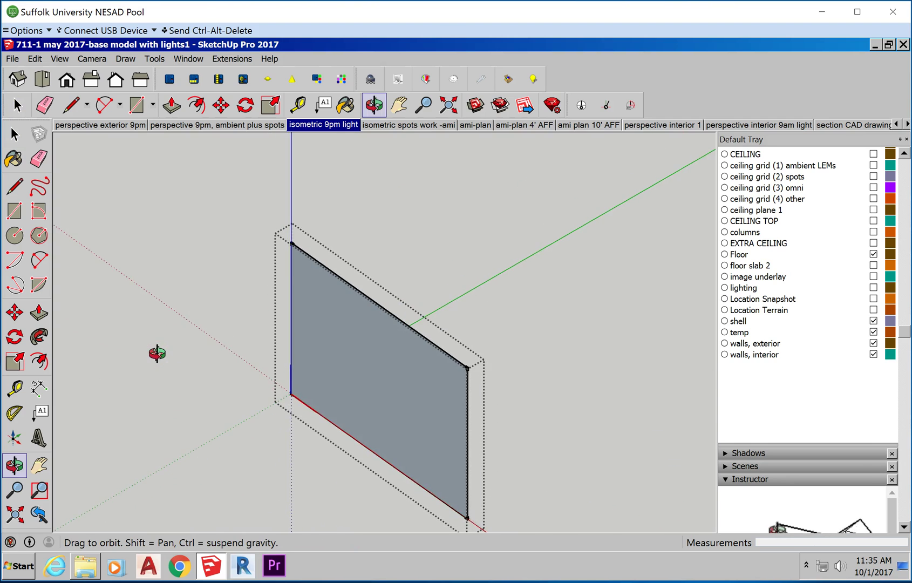
{"action": "key", "text": "space"}
{"action": "scroll", "coordinate": [477, 379], "scroll_direction": "down", "scroll_amount": 2}
{"action": "scroll", "coordinate": [428, 390], "scroll_direction": "up", "scroll_amount": 5}
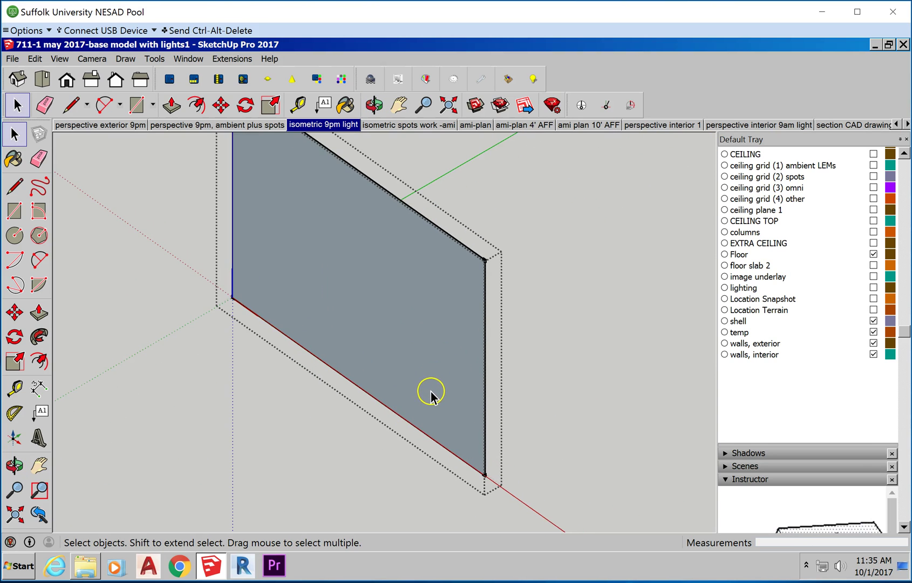
{"action": "scroll", "coordinate": [394, 462], "scroll_direction": "down", "scroll_amount": 2}
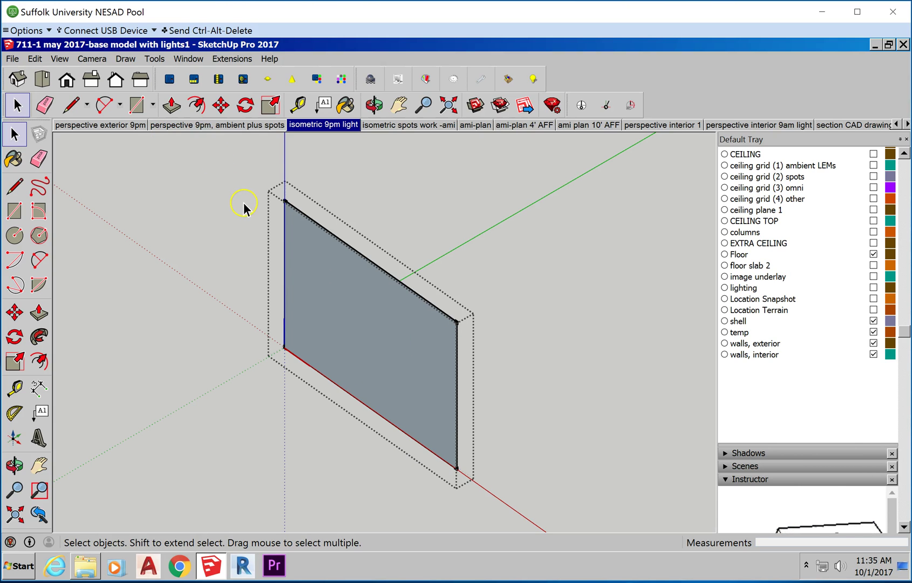
{"action": "left_click", "coordinate": [335, 294]}
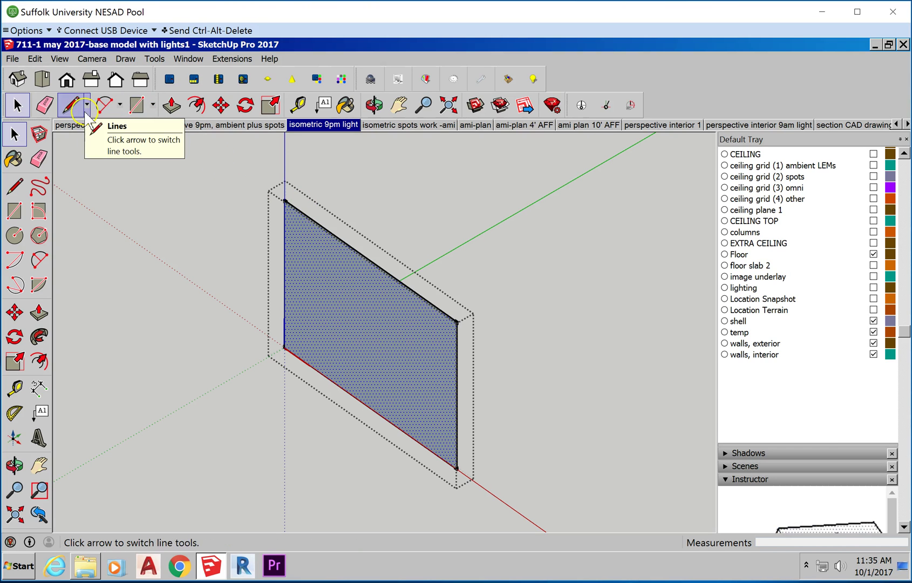
{"action": "left_click", "coordinate": [171, 105]}
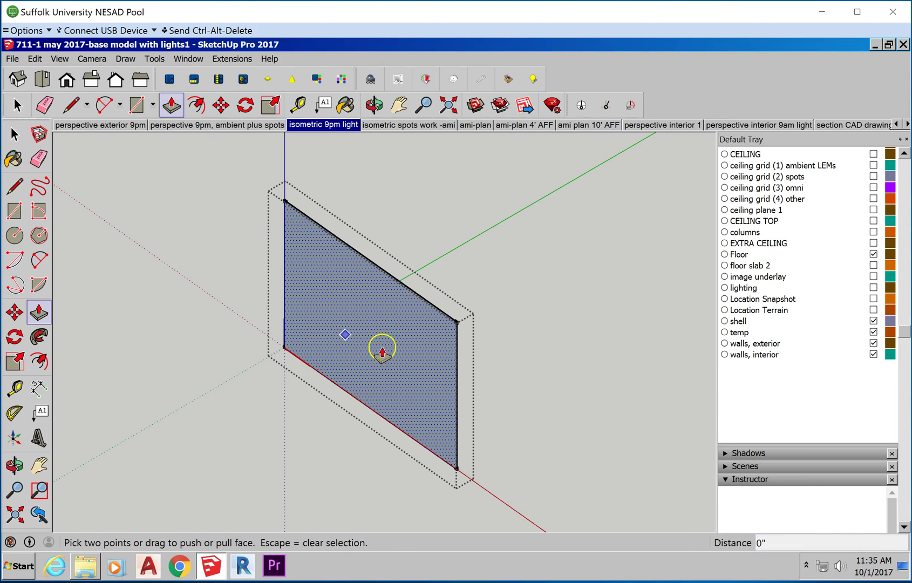
{"action": "left_click", "coordinate": [378, 342]}
{"action": "type", "text": "1/8"}
{"action": "key", "text": "Return"}
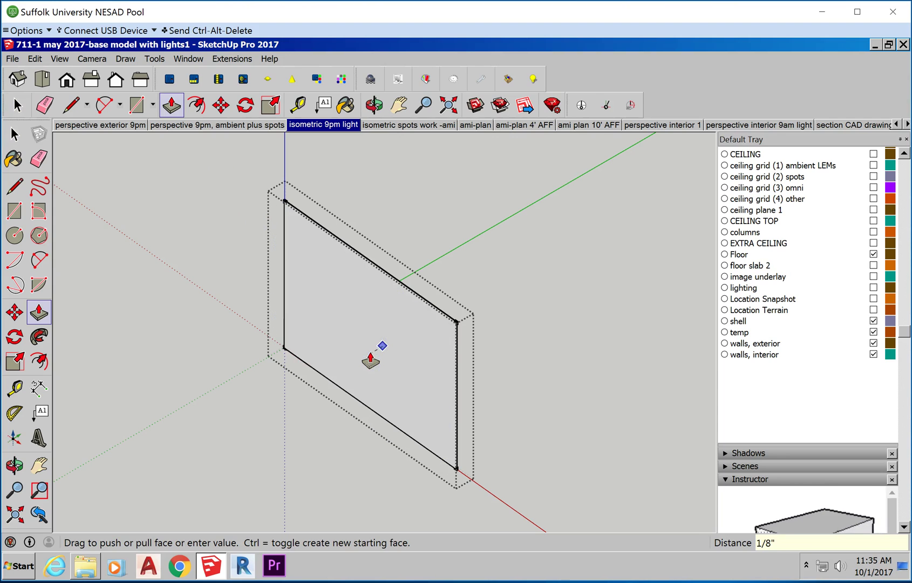
{"action": "left_click", "coordinate": [17, 106]}
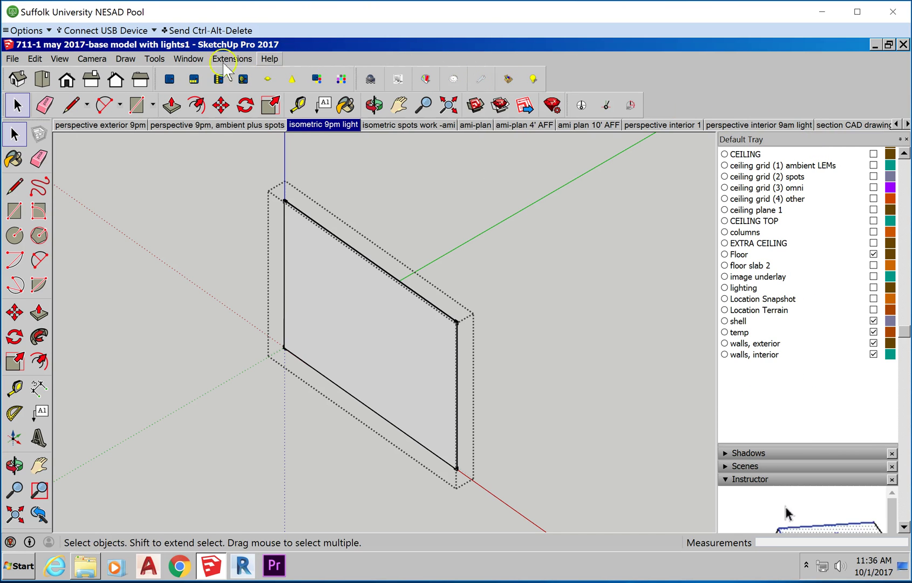
- Create a new tray containing only Materials and place it floating beside the glass panel
{"action": "left_click", "coordinate": [192, 59]}
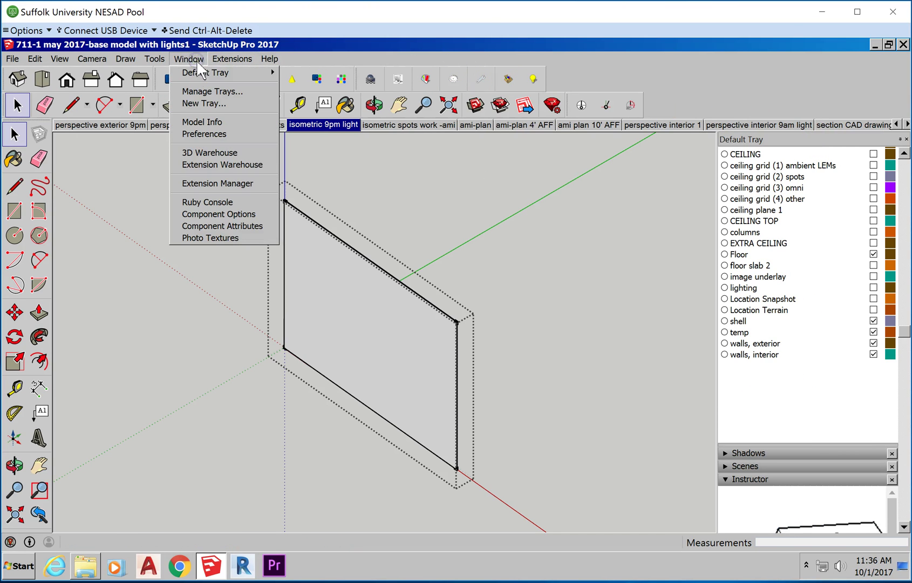
{"action": "left_click", "coordinate": [204, 104]}
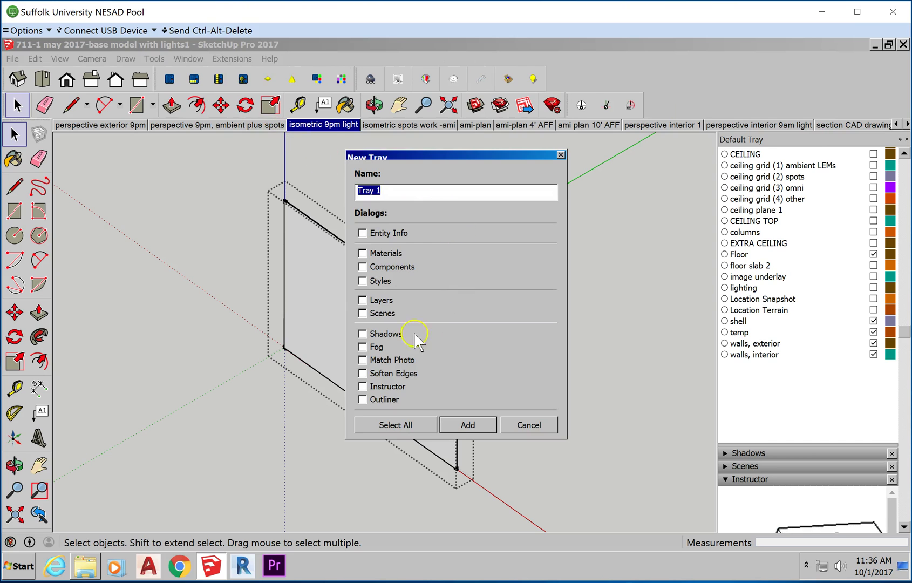
{"action": "left_click", "coordinate": [362, 252]}
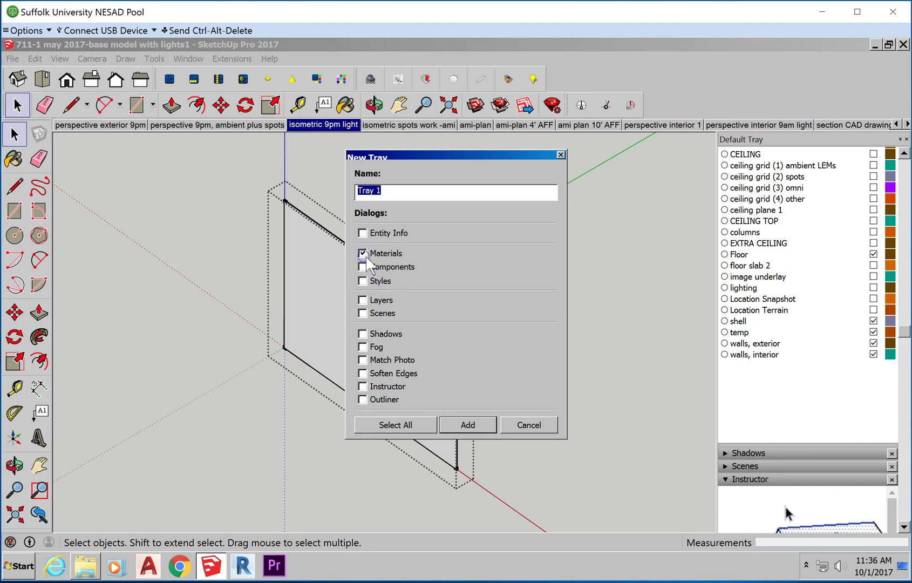
{"action": "left_click", "coordinate": [467, 424]}
{"action": "left_click_drag", "start_coordinate": [794, 535], "coordinate": [595, 187]}
- Paint the front and back faces of the glass panel with Translucent Glass Blue from the Glass and Mirrors collection
{"action": "left_click", "coordinate": [716, 271]}
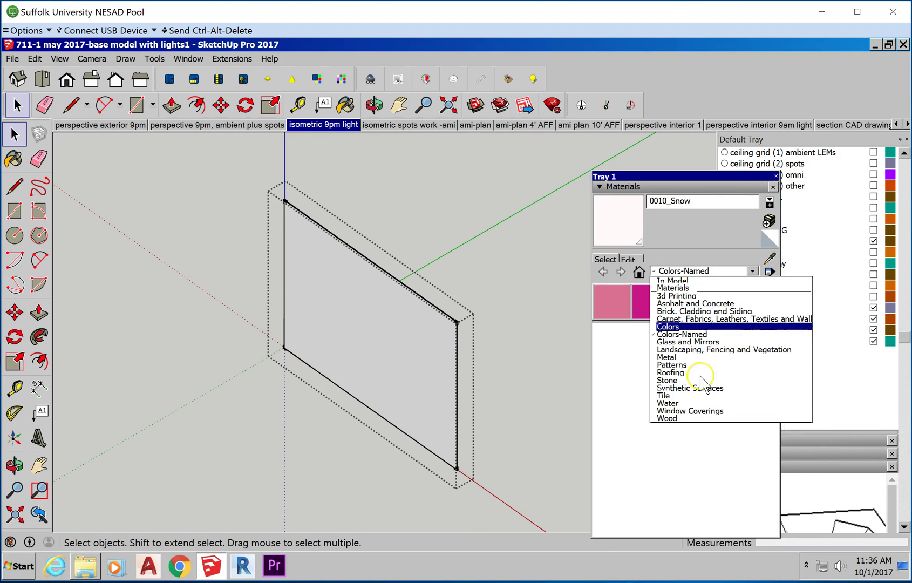
{"action": "left_click", "coordinate": [696, 341]}
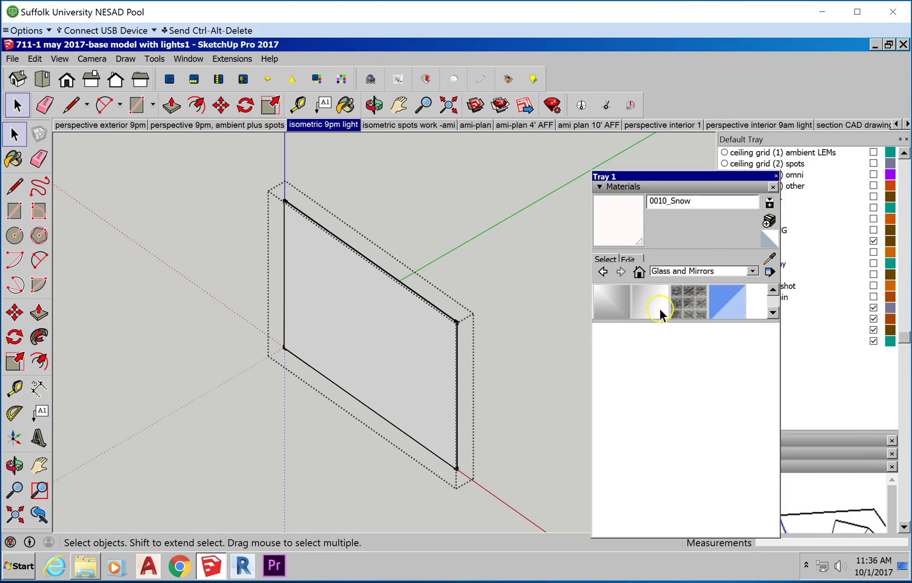
{"action": "left_click", "coordinate": [732, 301]}
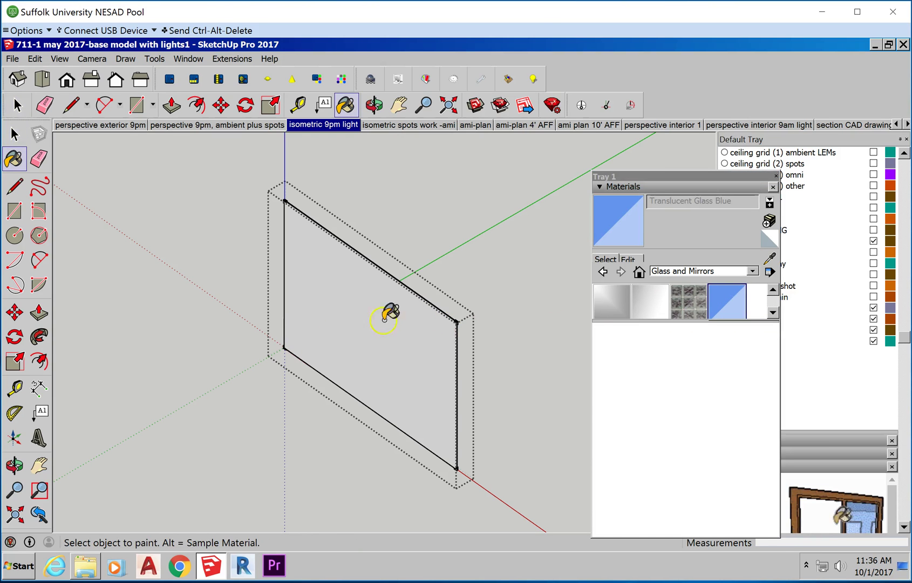
{"action": "left_click", "coordinate": [385, 302]}
{"action": "middle_click_drag", "start_coordinate": [403, 320], "coordinate": [98, 311]}
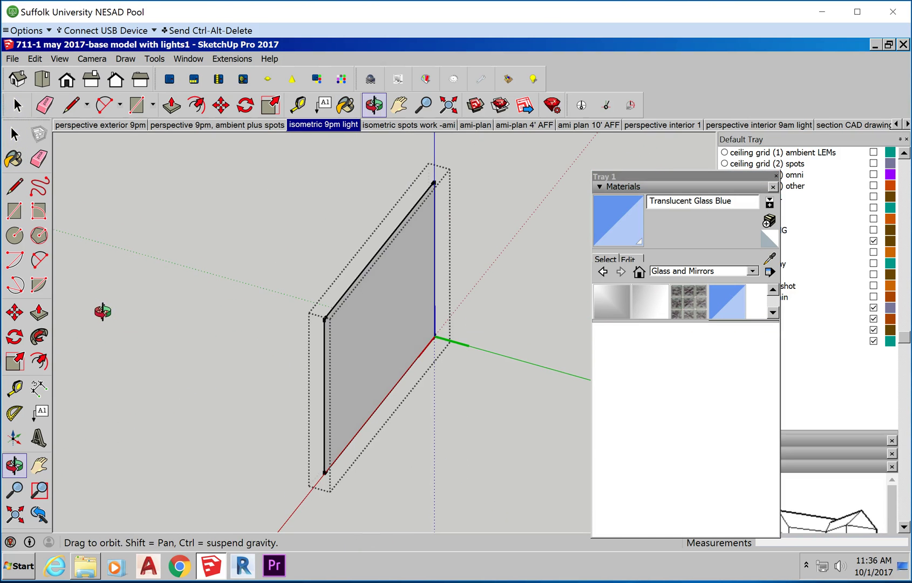
{"action": "left_click", "coordinate": [390, 321]}
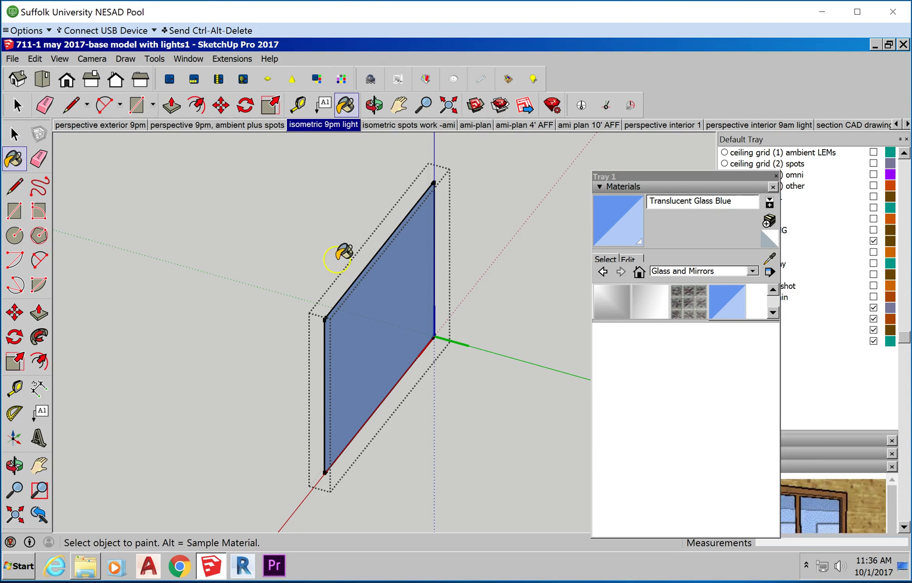
{"action": "middle_click_drag", "start_coordinate": [250, 296], "coordinate": [521, 257]}
{"action": "key", "text": "b"}
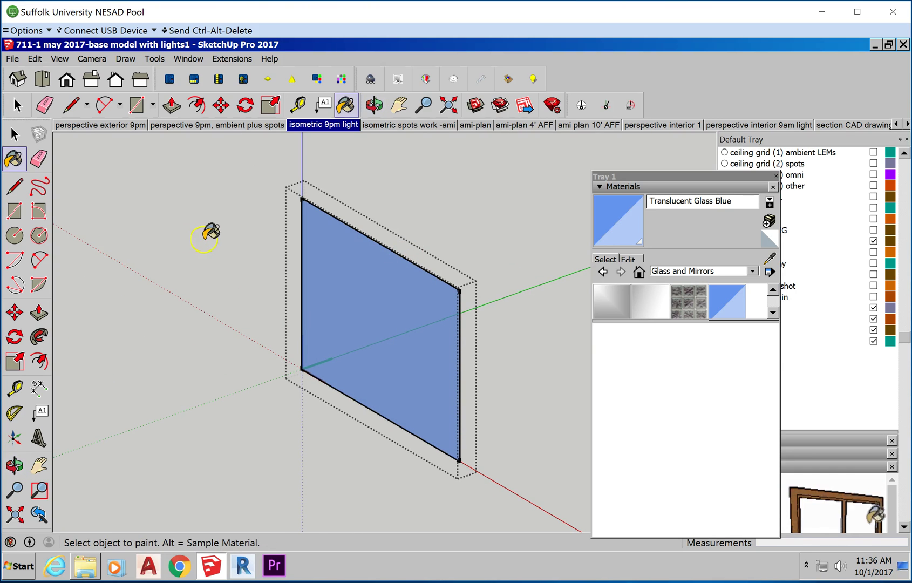
- Close the glass panel component and show the entity info of the glass panel
{"action": "right_click", "coordinate": [204, 239]}
{"action": "left_click", "coordinate": [239, 246]}
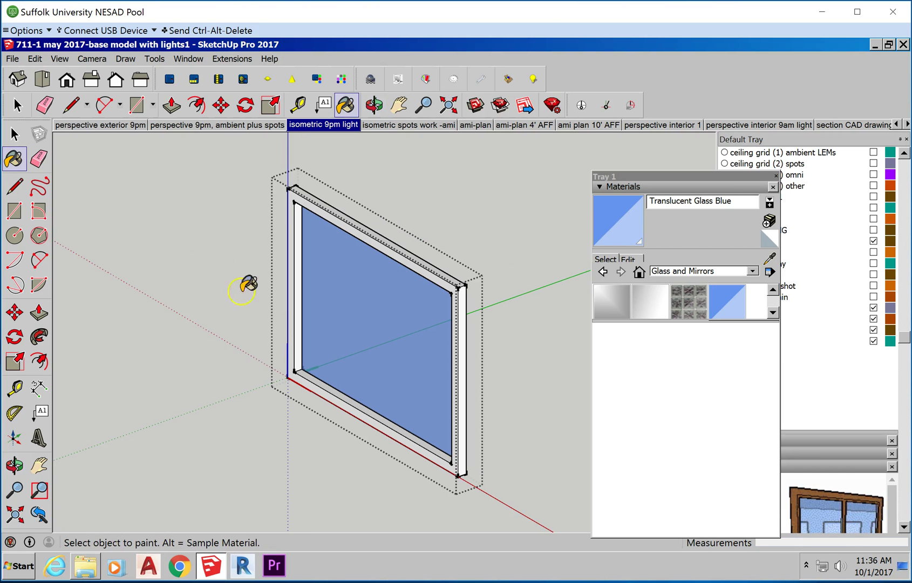
{"action": "left_click", "coordinate": [12, 130]}
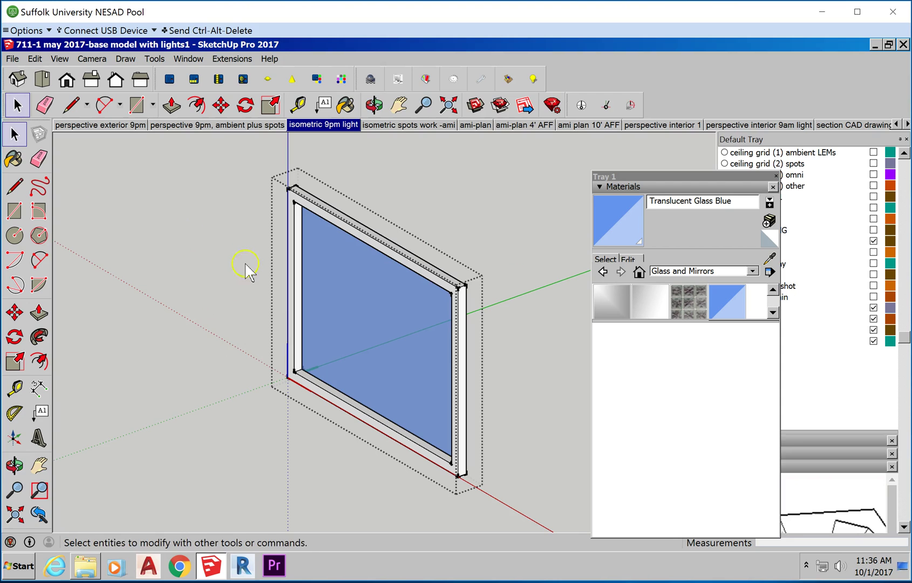
{"action": "right_click", "coordinate": [401, 295]}
{"action": "left_click", "coordinate": [456, 247]}
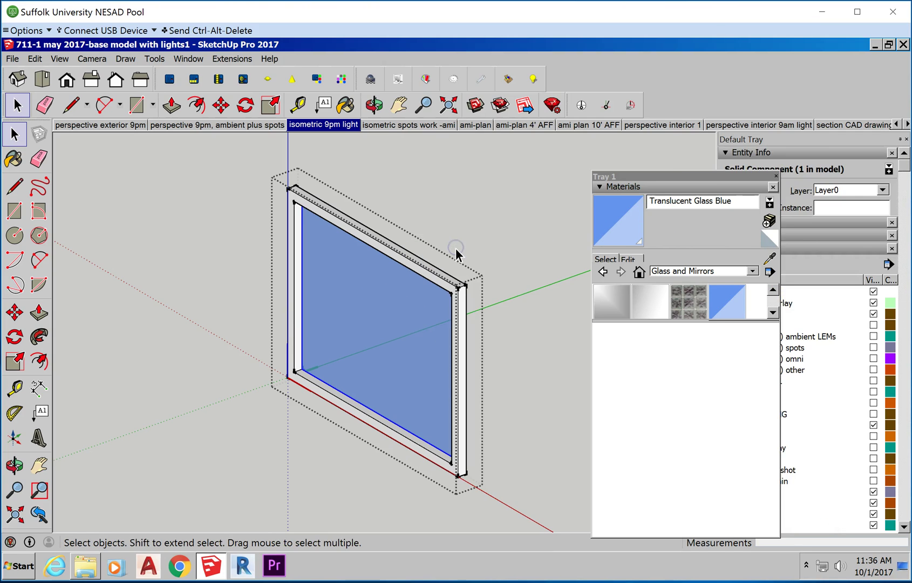
- Move the Materials tray clear of the Default Tray and collapse the Layers and Instructor sections
{"action": "left_click", "coordinate": [690, 182]}
{"action": "left_click_drag", "start_coordinate": [695, 183], "coordinate": [636, 223]}
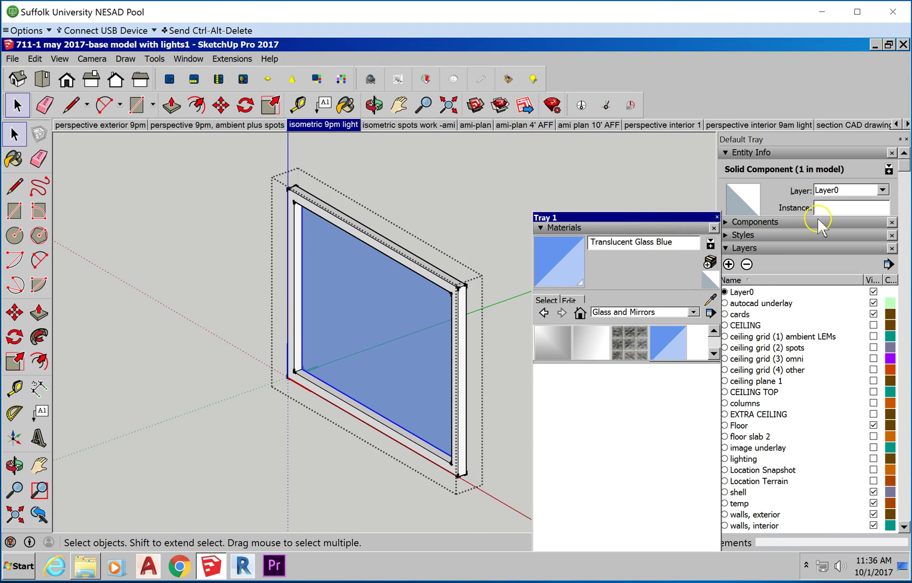
{"action": "left_click", "coordinate": [730, 264]}
{"action": "left_click_drag", "start_coordinate": [692, 219], "coordinate": [680, 219]}
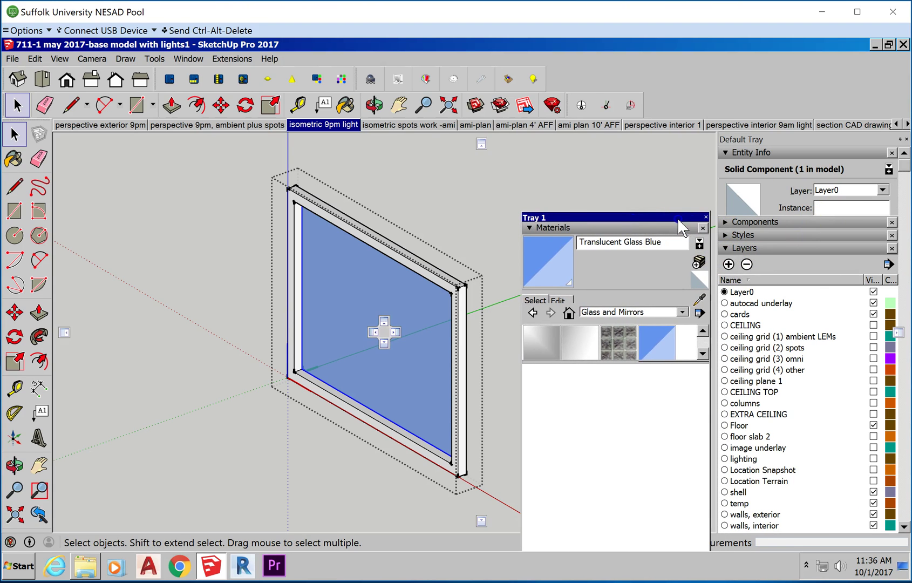
{"action": "left_click", "coordinate": [725, 247]}
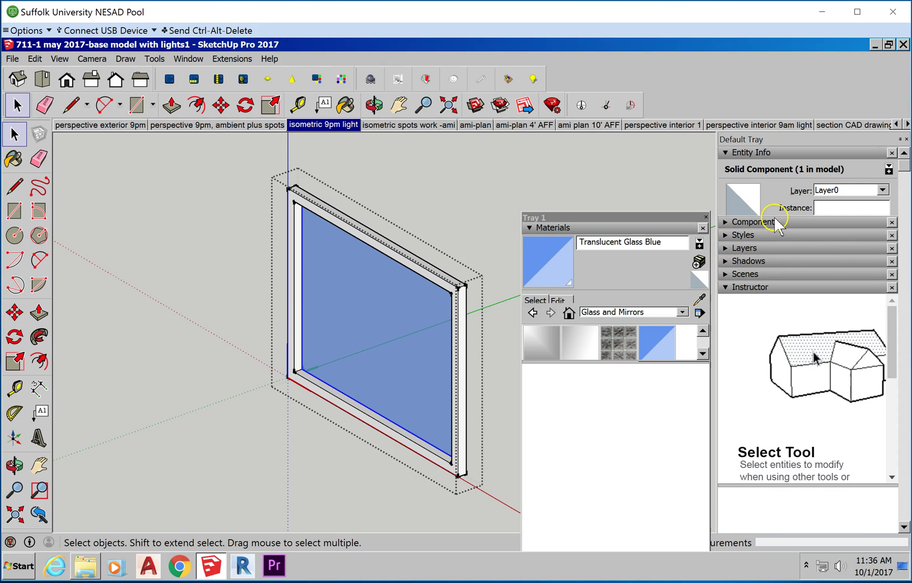
{"action": "left_click", "coordinate": [727, 288]}
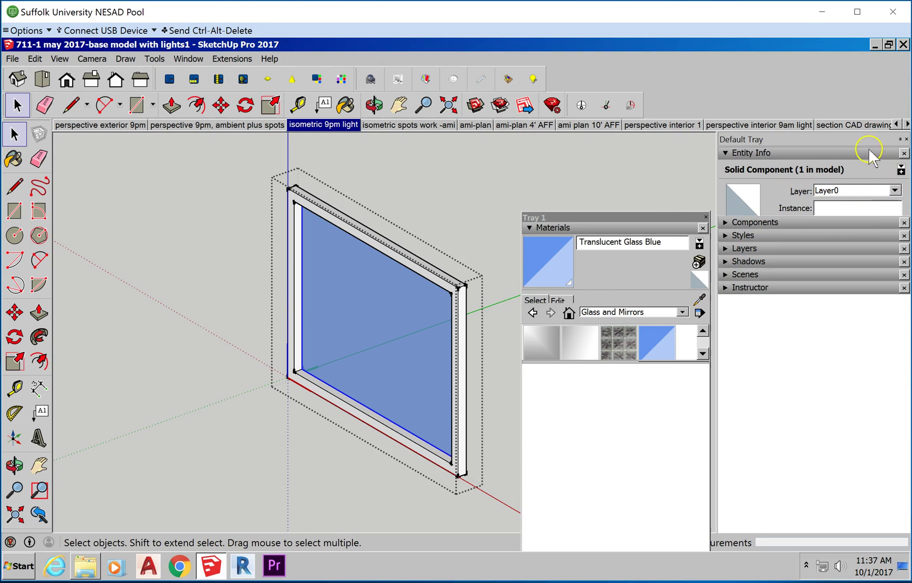
- Undock the Default Tray and move the floating Materials tray clear of the window
{"action": "left_click_drag", "start_coordinate": [810, 139], "coordinate": [782, 64]}
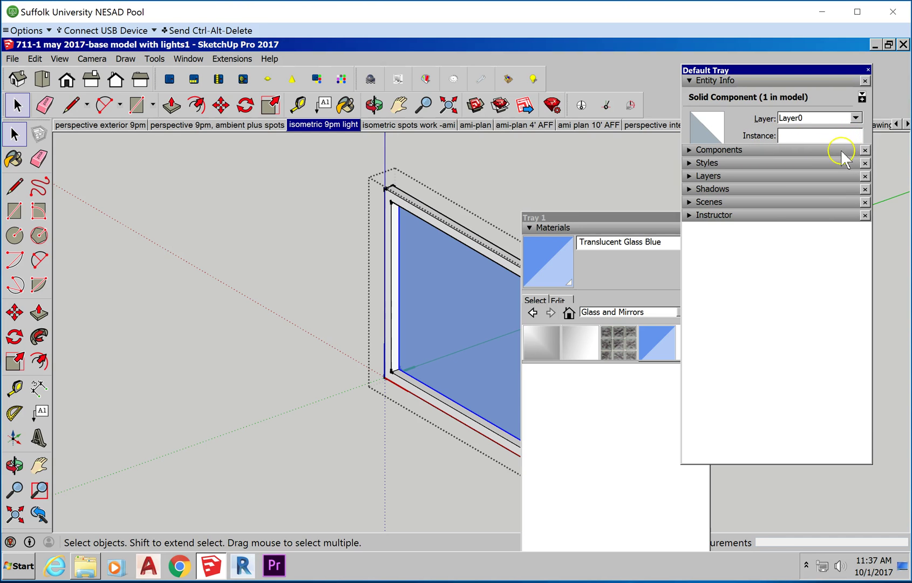
{"action": "left_click_drag", "start_coordinate": [593, 219], "coordinate": [736, 282]}
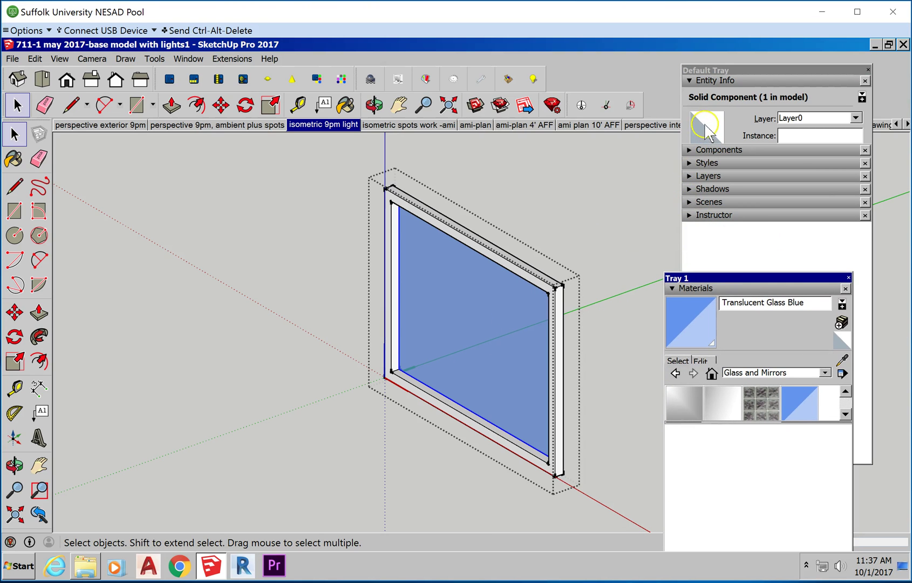
{"action": "left_click", "coordinate": [693, 80]}
{"action": "left_click", "coordinate": [693, 80]}
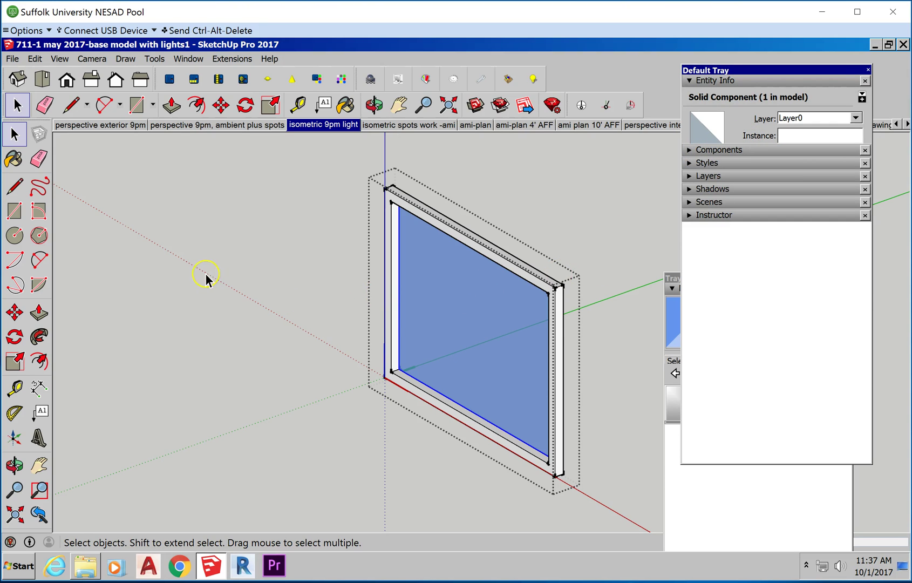
- Close the large window component and select the whole window in the exterior wall
{"action": "left_click", "coordinate": [253, 315]}
{"action": "scroll", "coordinate": [254, 328], "scroll_direction": "down", "scroll_amount": 2}
{"action": "scroll", "coordinate": [460, 281], "scroll_direction": "up", "scroll_amount": 2}
{"action": "scroll", "coordinate": [271, 350], "scroll_direction": "down", "scroll_amount": 3}
{"action": "scroll", "coordinate": [183, 385], "scroll_direction": "down", "scroll_amount": 1}
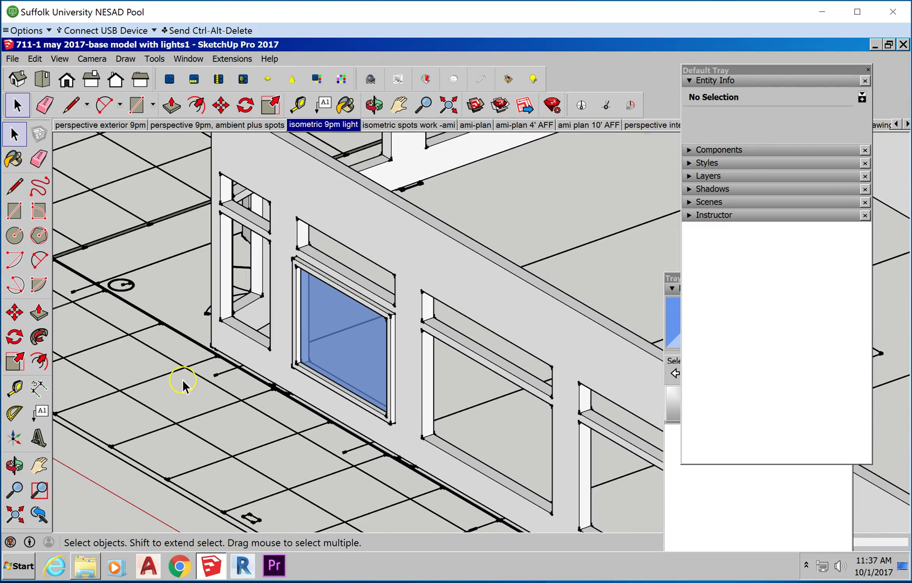
{"action": "left_click", "coordinate": [409, 259]}
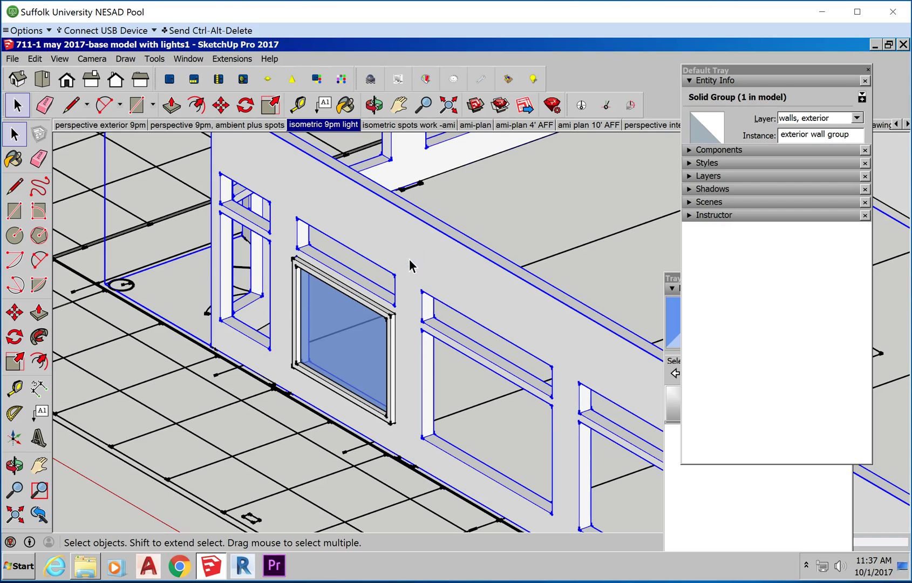
{"action": "left_click", "coordinate": [321, 319]}
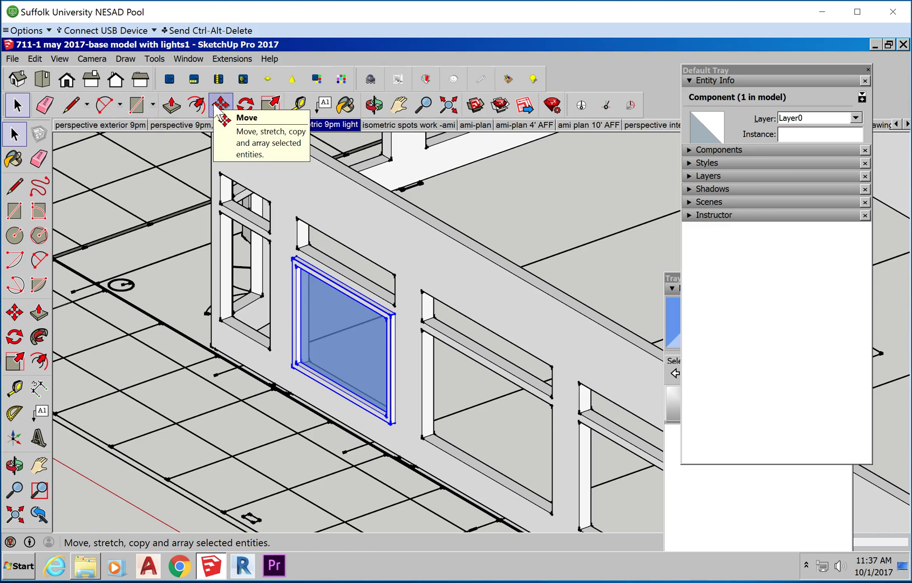
- Remove Components from the Default Tray and move Tray 1 up in front of it
{"action": "left_click", "coordinate": [689, 151]}
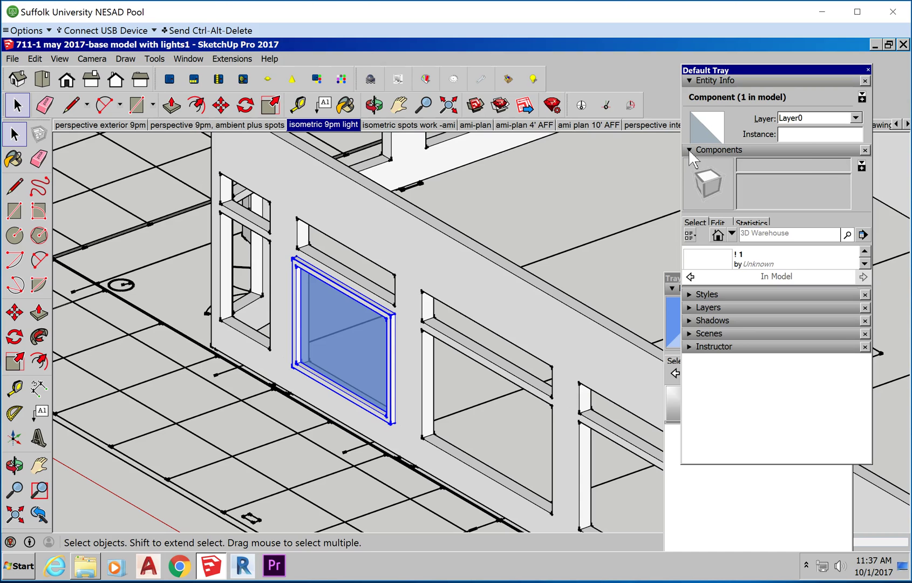
{"action": "left_click", "coordinate": [866, 150]}
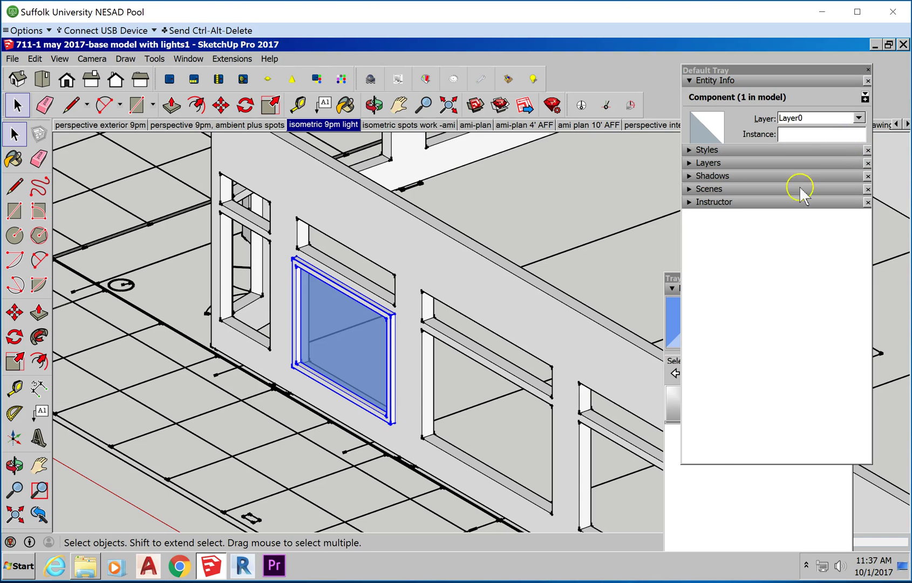
{"action": "left_click", "coordinate": [706, 486]}
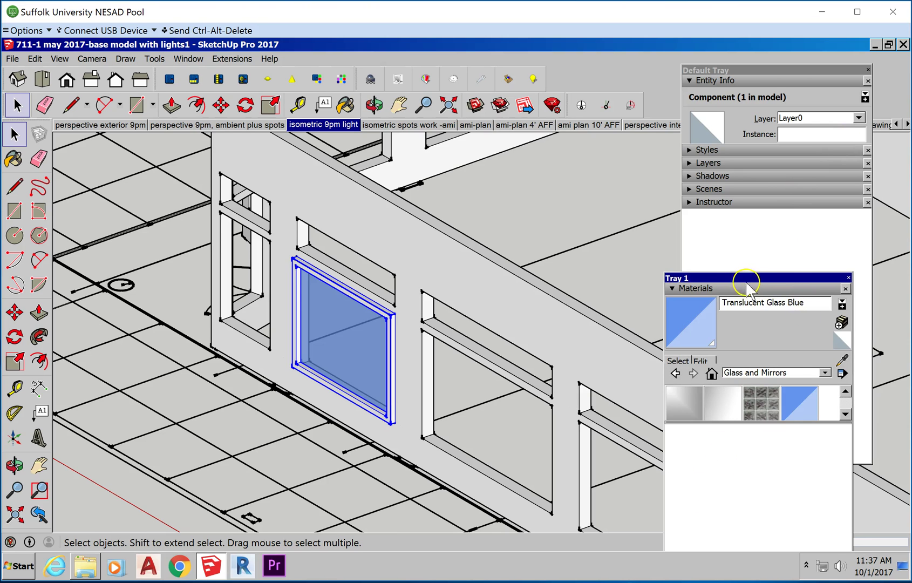
{"action": "left_click_drag", "start_coordinate": [743, 273], "coordinate": [612, 156]}
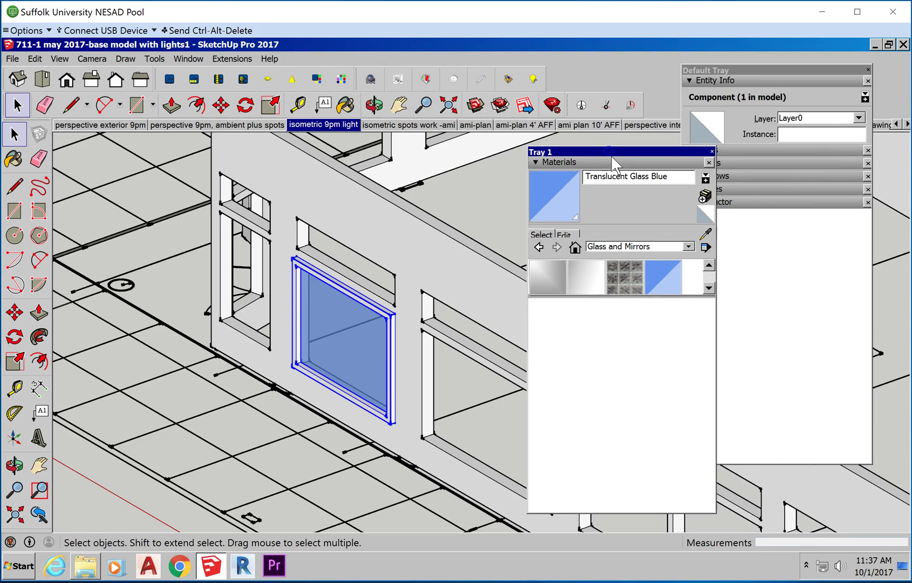
- Add Entity Info to Tray 1 by managing which dialogs the tray contains
{"action": "left_click", "coordinate": [188, 61]}
{"action": "mouse_move", "coordinate": [236, 84]}
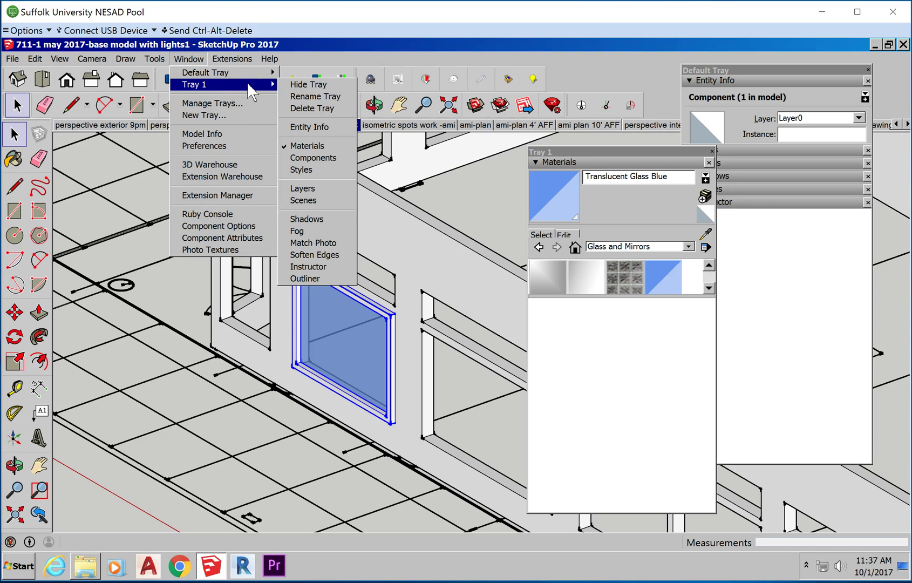
{"action": "left_click", "coordinate": [227, 103]}
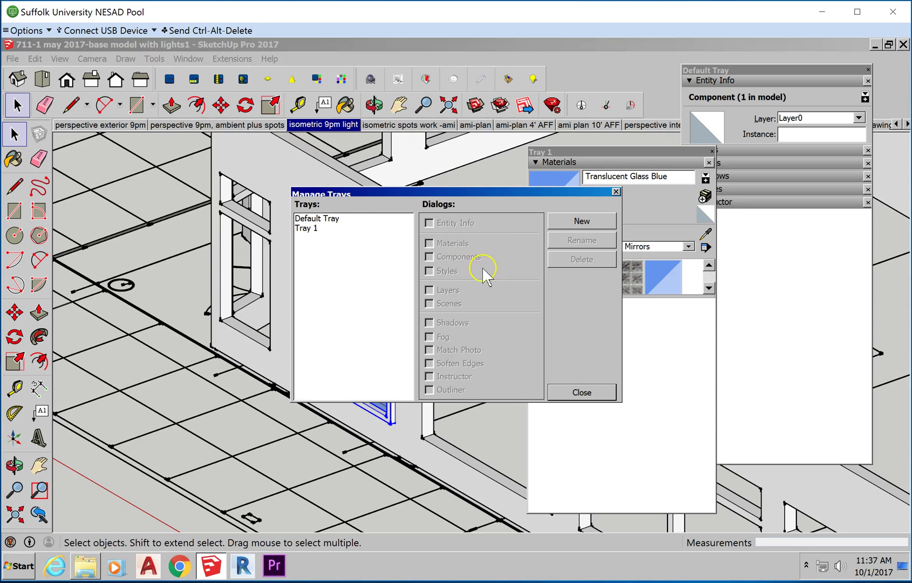
{"action": "left_click", "coordinate": [323, 229]}
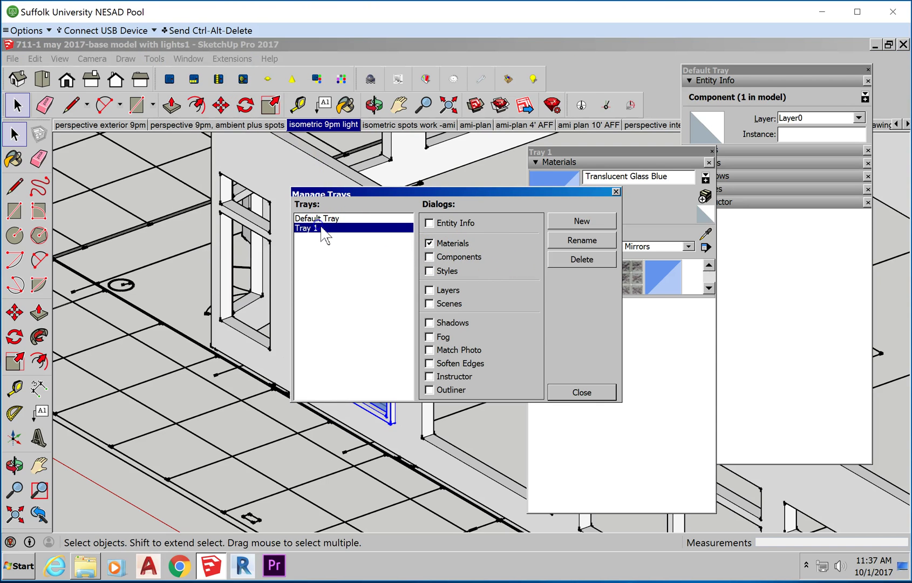
{"action": "left_click", "coordinate": [429, 223]}
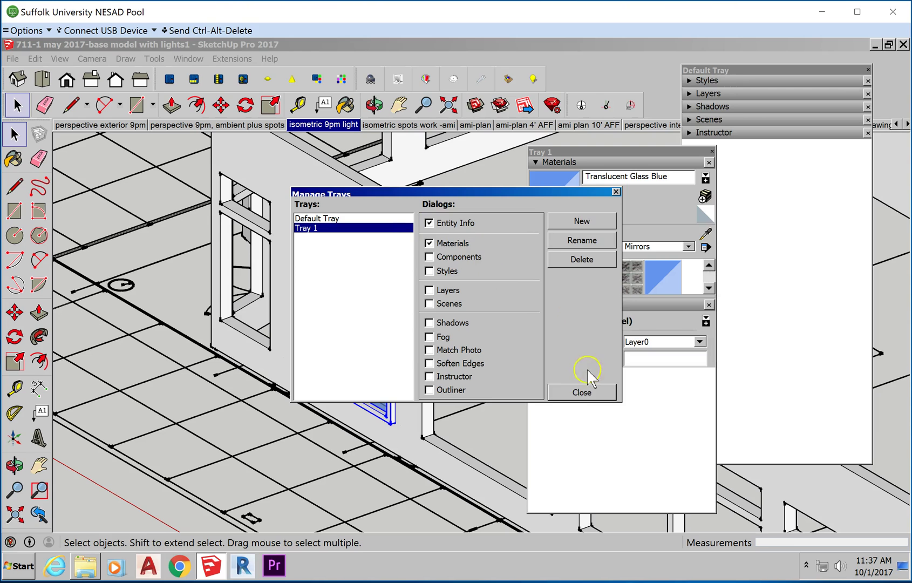
{"action": "left_click", "coordinate": [577, 392]}
- Reorder Tray 1 with Entity Info above Materials, and display the material swatches as medium thumbnails
{"action": "left_click_drag", "start_coordinate": [637, 297], "coordinate": [636, 294]}
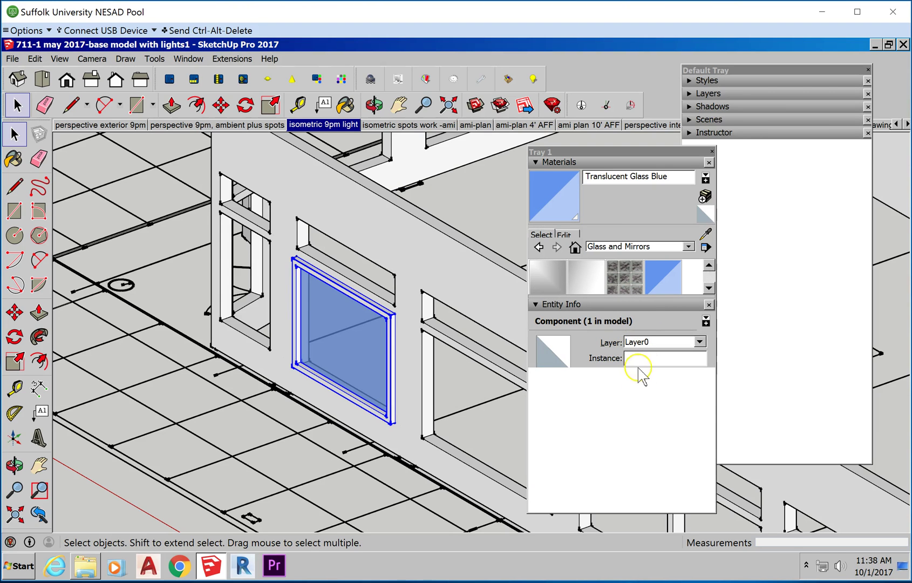
{"action": "left_click", "coordinate": [355, 357]}
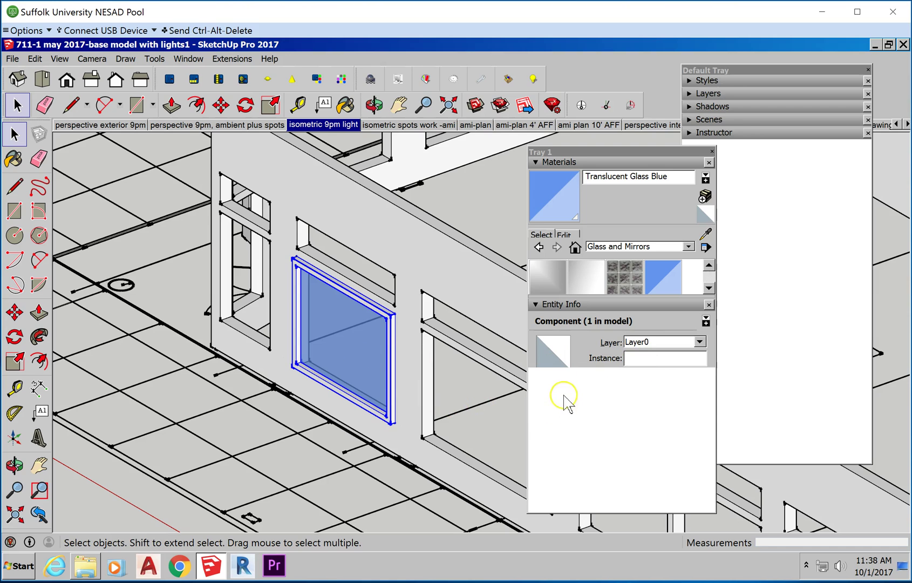
{"action": "left_click_drag", "start_coordinate": [564, 307], "coordinate": [621, 181]}
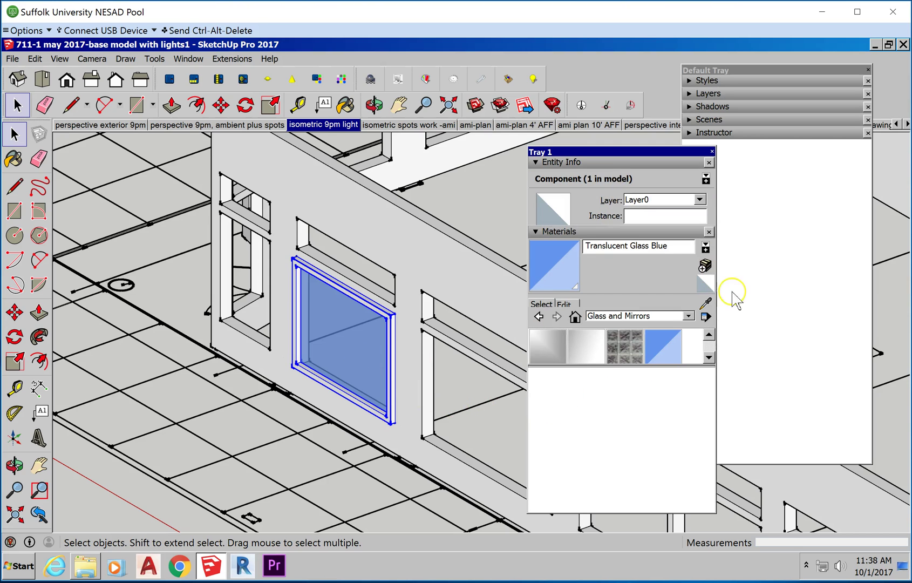
{"action": "left_click", "coordinate": [705, 317]}
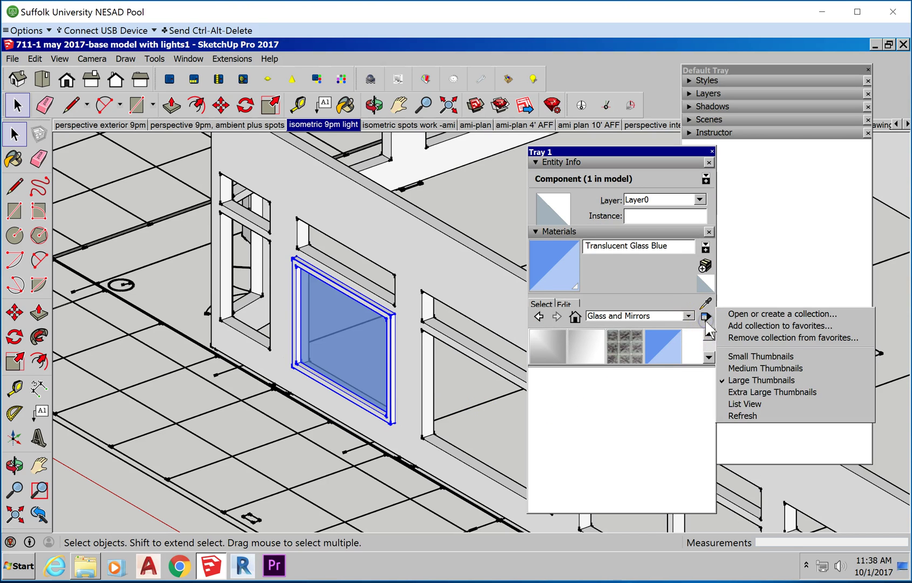
{"action": "left_click", "coordinate": [764, 368]}
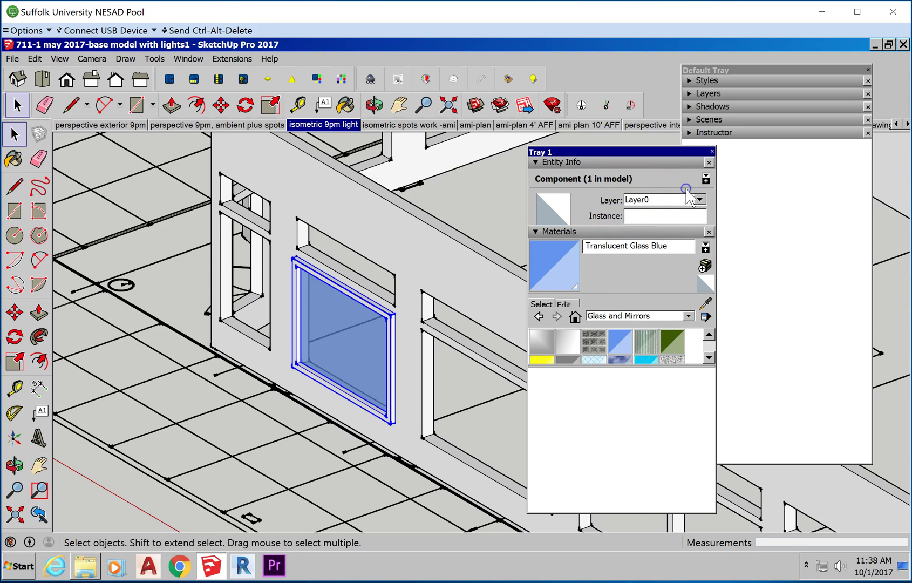
- Remove Materials from Tray 1 and widen the tray with the whole window selected
{"action": "left_click", "coordinate": [709, 231]}
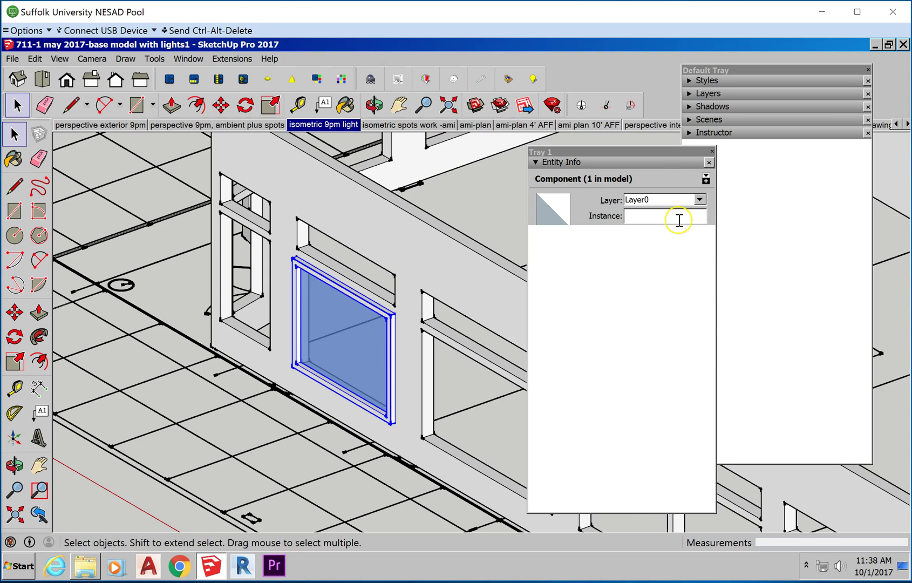
{"action": "left_click", "coordinate": [283, 427]}
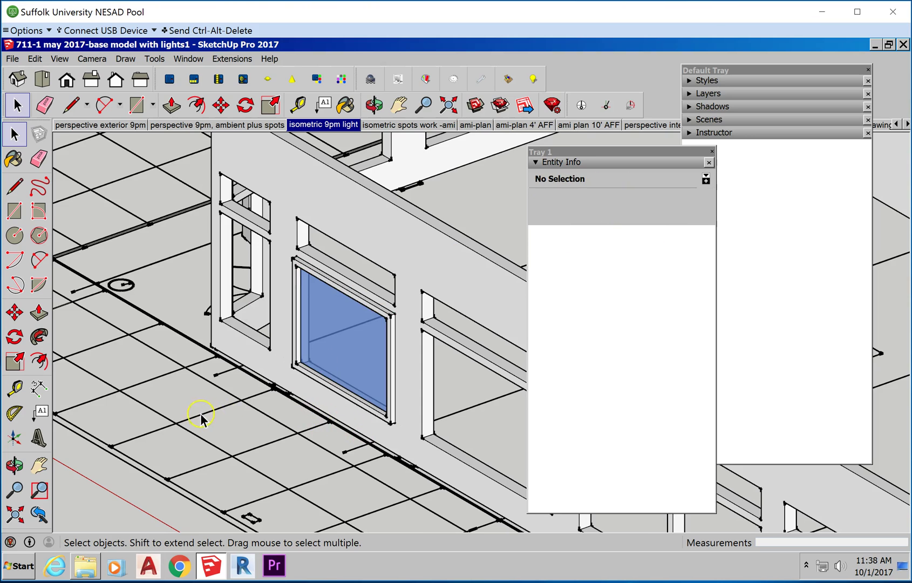
{"action": "middle_click_drag", "start_coordinate": [197, 416], "coordinate": [291, 384]}
{"action": "left_click", "coordinate": [305, 368]}
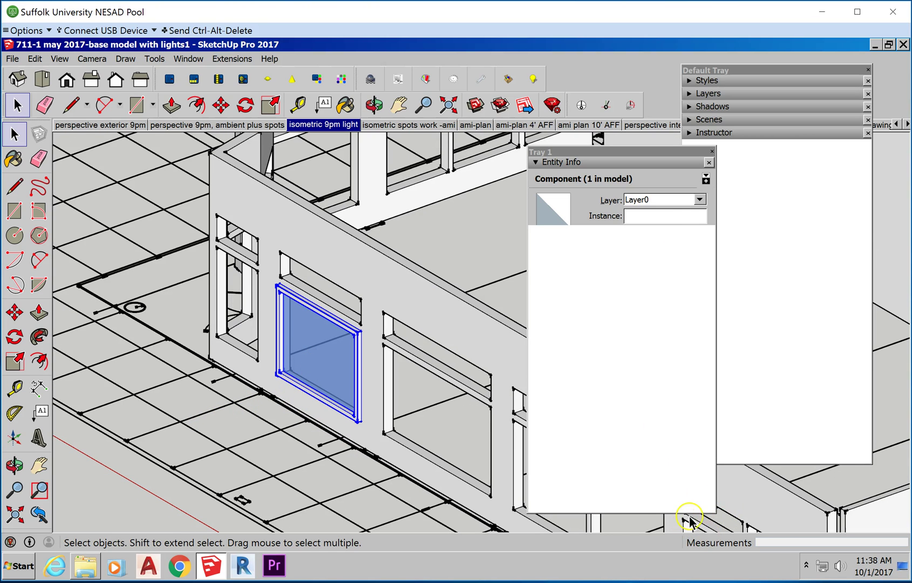
{"action": "left_click_drag", "start_coordinate": [691, 513], "coordinate": [790, 483]}
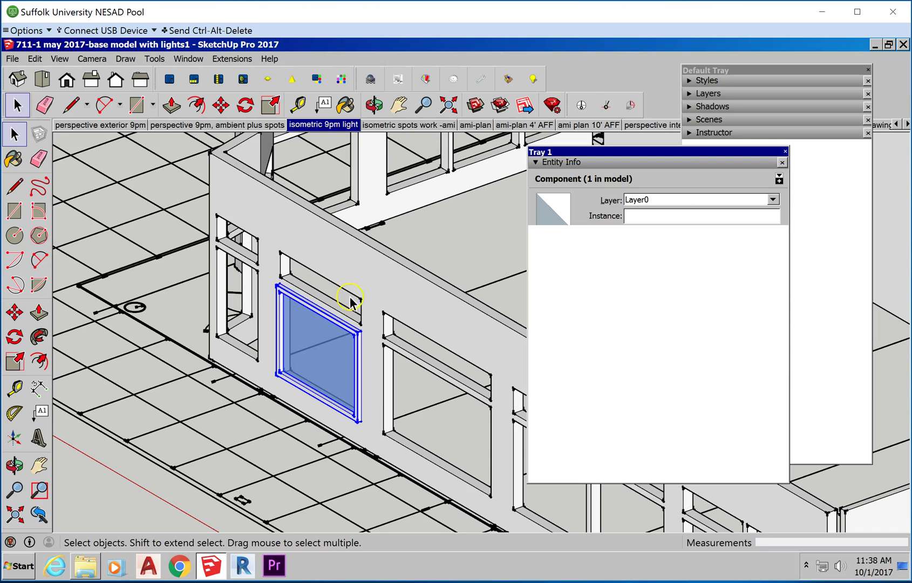
- Open the window component in the exterior wall and enter its nested frame component for editing
{"action": "double_click", "coordinate": [321, 324]}
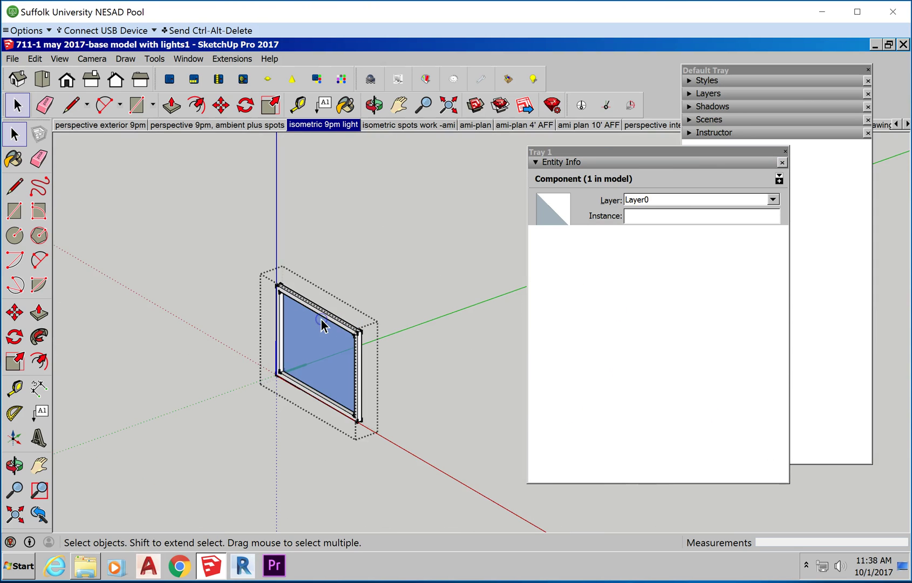
{"action": "scroll", "coordinate": [332, 321], "scroll_direction": "up", "scroll_amount": 5}
{"action": "left_click", "coordinate": [332, 322]}
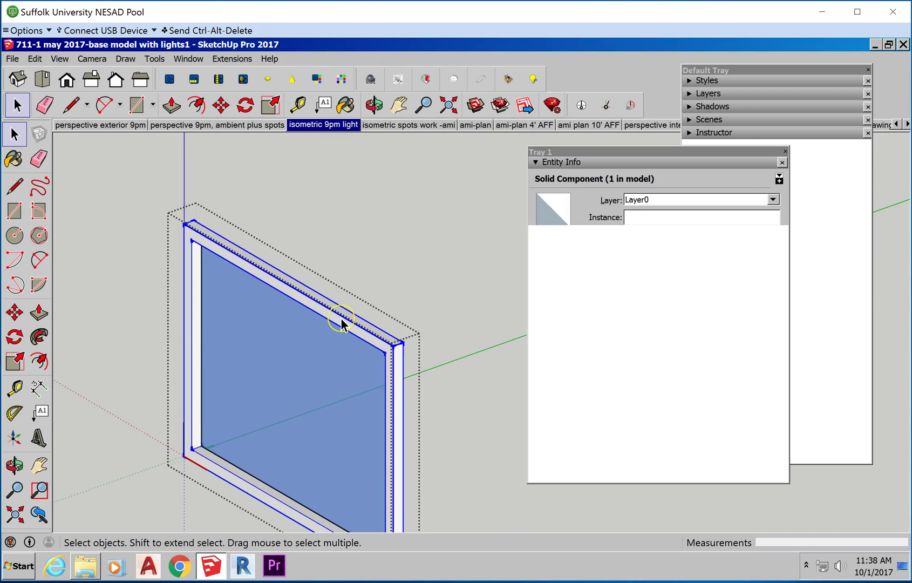
{"action": "left_click", "coordinate": [286, 343]}
{"action": "key", "text": "Delete"}
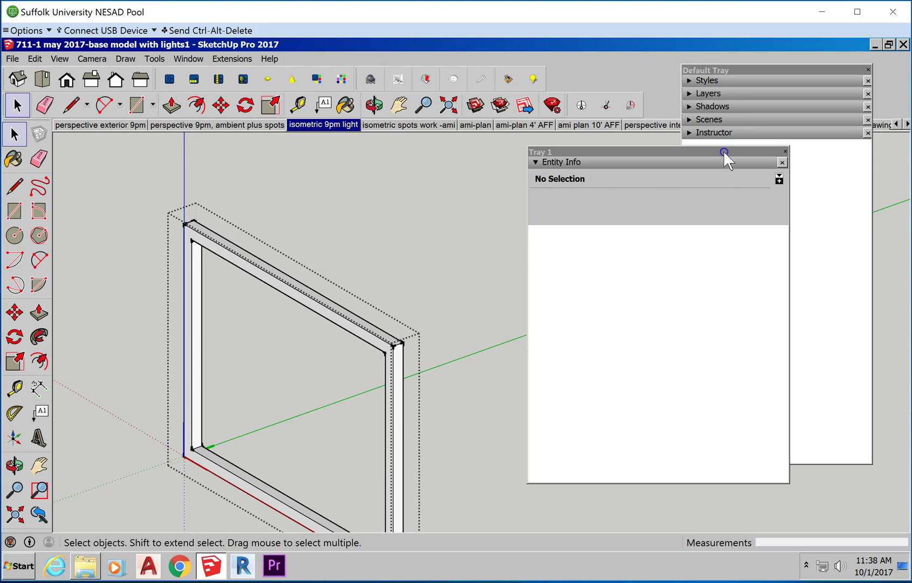
- Move Tray 1 closer to the frame and add the Materials dialog to it through the tray manager
{"action": "left_click_drag", "start_coordinate": [724, 153], "coordinate": [662, 163]}
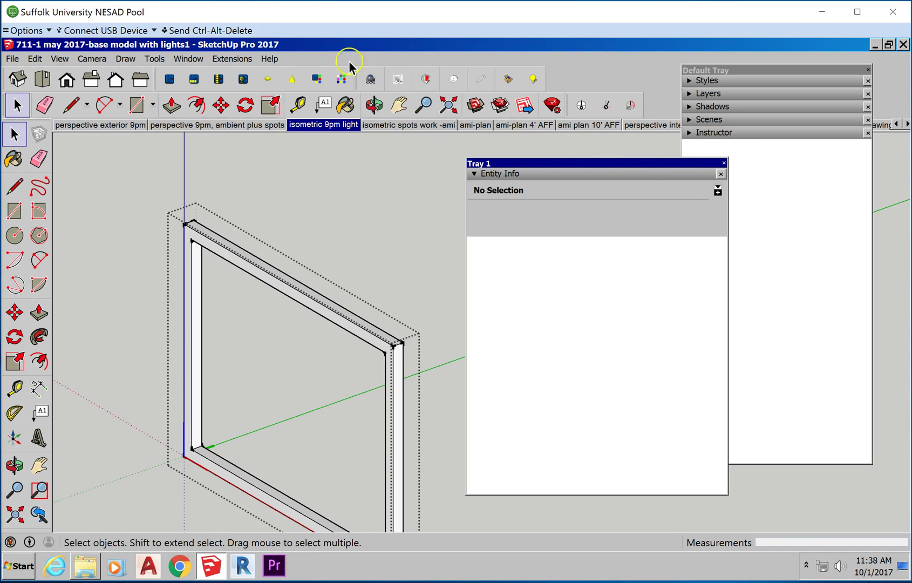
{"action": "left_click", "coordinate": [183, 59]}
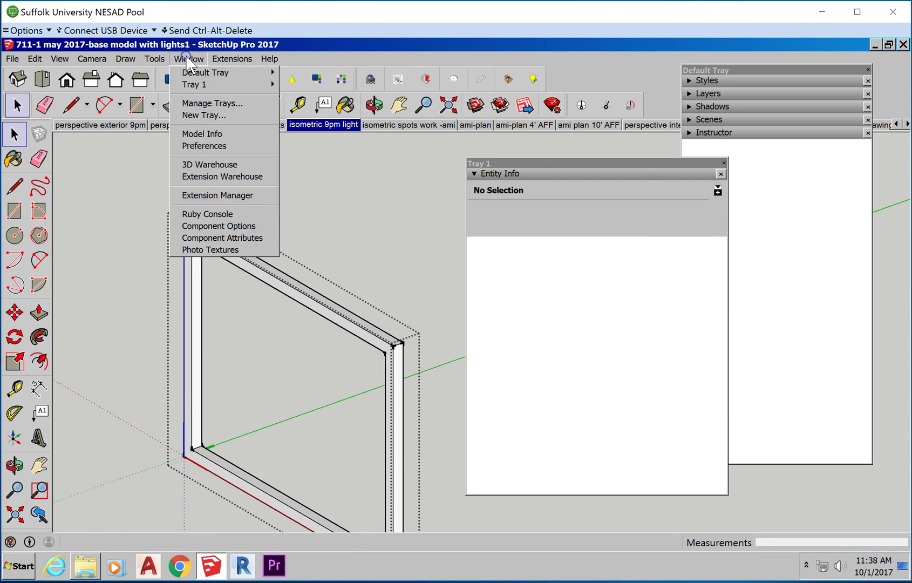
{"action": "left_click", "coordinate": [246, 104]}
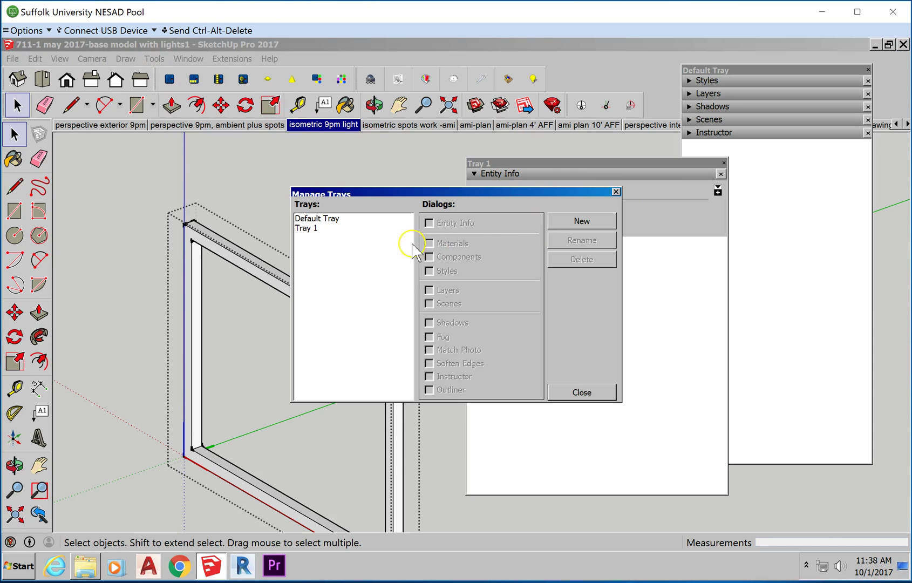
{"action": "left_click", "coordinate": [308, 228]}
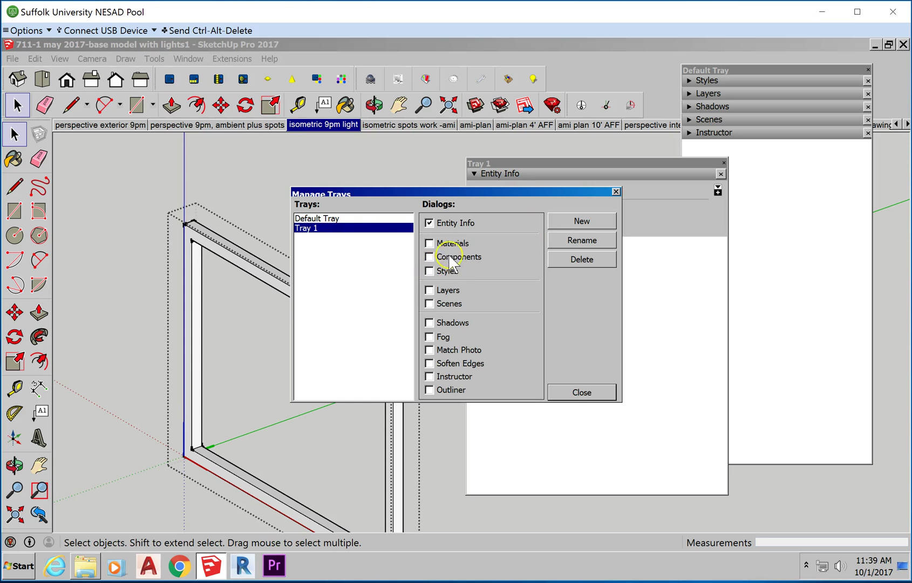
{"action": "left_click", "coordinate": [429, 244]}
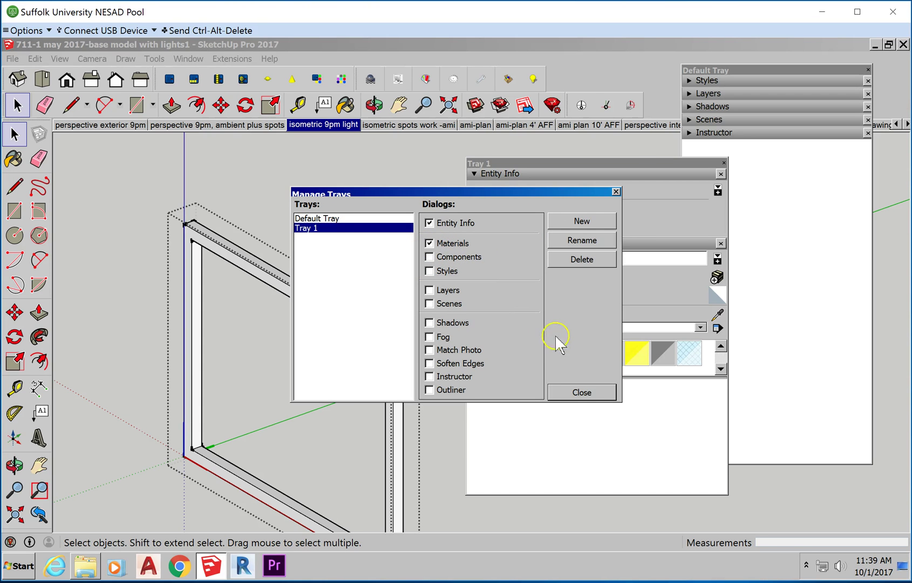
{"action": "left_click", "coordinate": [588, 396]}
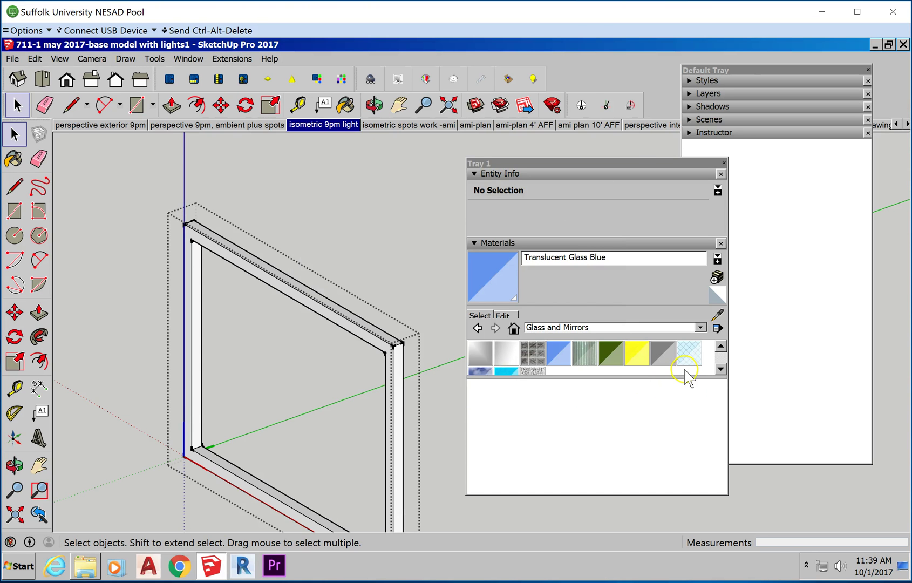
- Paint the frame's front, top, outer side and inner side faces with Wood Cherry Original from the Wood collection
{"action": "left_click", "coordinate": [602, 327]}
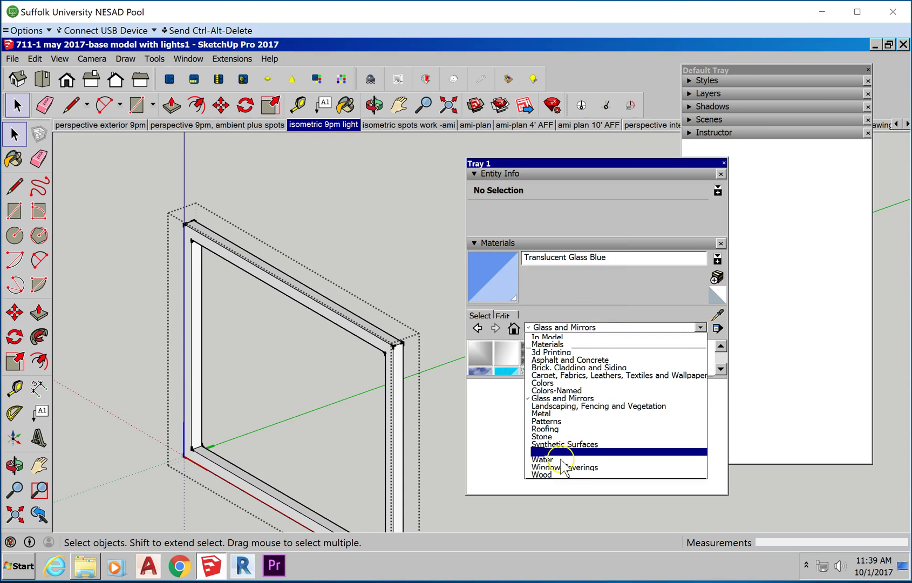
{"action": "left_click", "coordinate": [554, 476]}
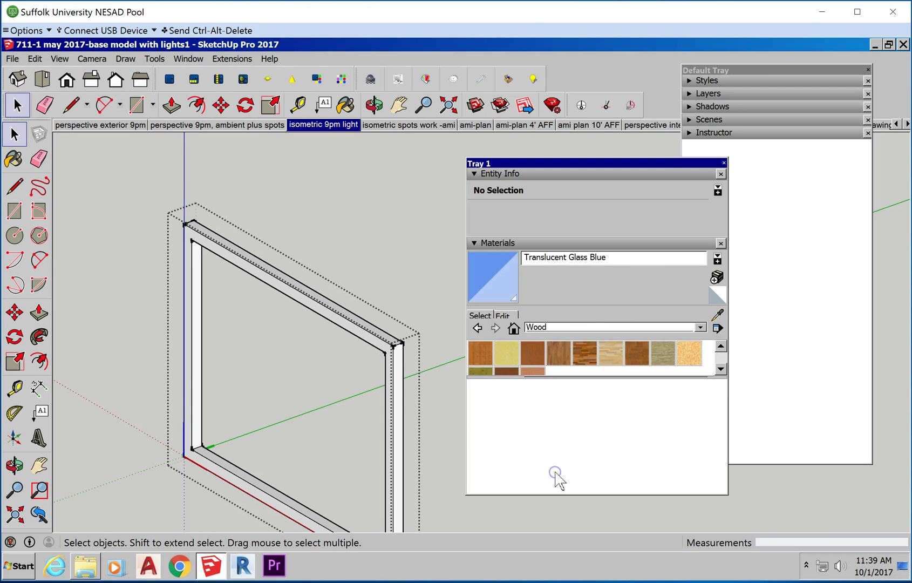
{"action": "left_click", "coordinate": [534, 358]}
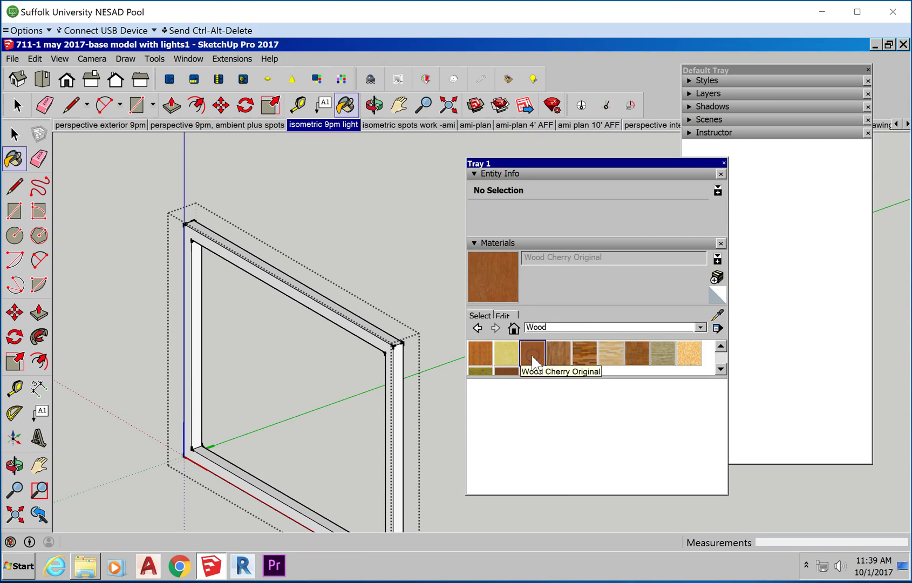
{"action": "left_click", "coordinate": [379, 338]}
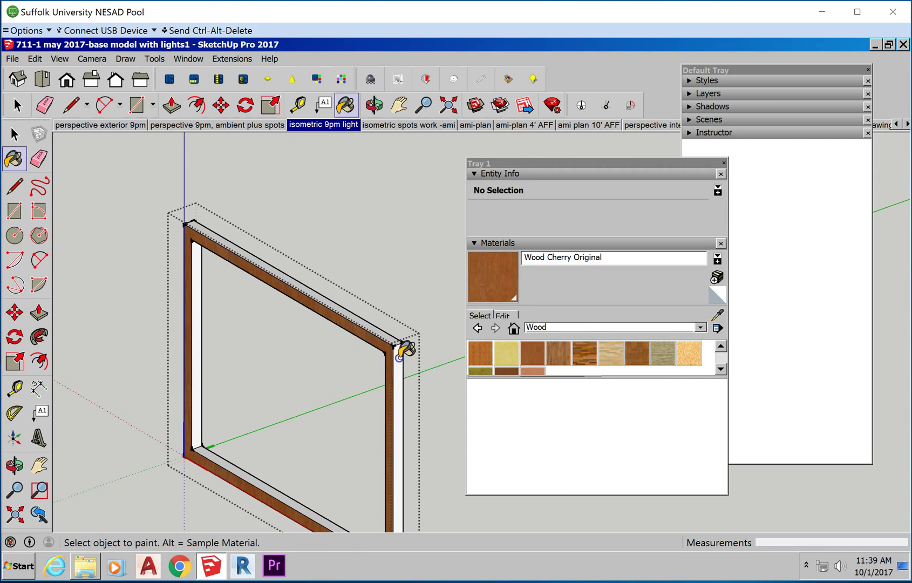
{"action": "left_click", "coordinate": [385, 340]}
{"action": "left_click", "coordinate": [384, 337]}
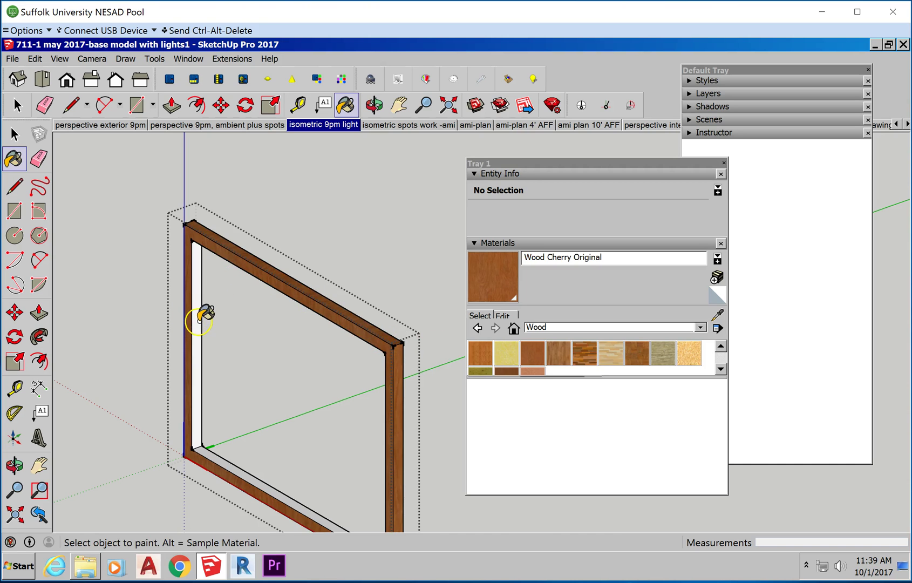
{"action": "left_click", "coordinate": [198, 323]}
{"action": "scroll", "coordinate": [236, 460], "scroll_direction": "up", "scroll_amount": 5}
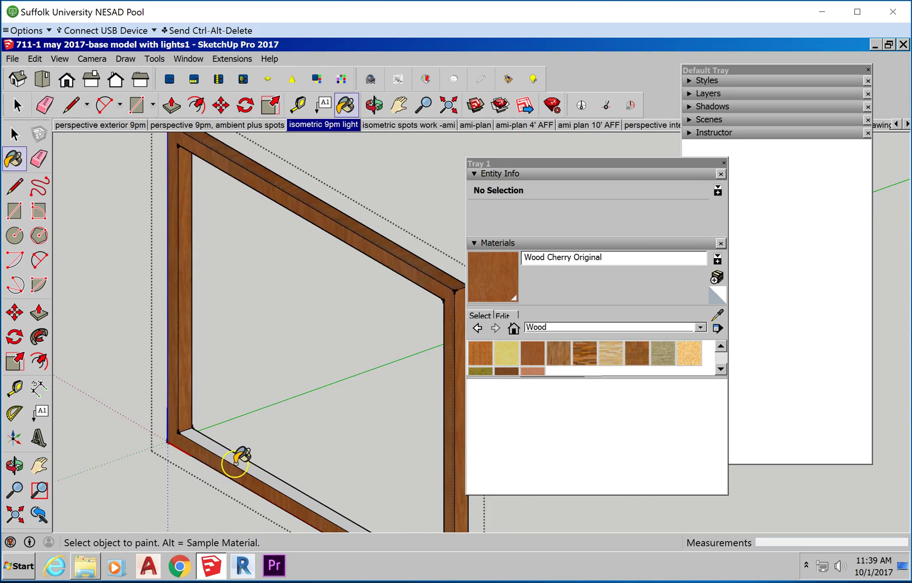
- Paint the frame's remaining unpainted faces, including its inner top and bottom surfaces, with Wood Cherry Original
{"action": "scroll", "coordinate": [137, 346], "scroll_direction": "down", "scroll_amount": 8}
{"action": "mouse_move", "coordinate": [245, 358]}
{"action": "middle_mouse_down"}
{"action": "mouse_move", "coordinate": [123, 366]}
{"action": "mouse_move", "coordinate": [325, 265]}
{"action": "middle_mouse_up"}
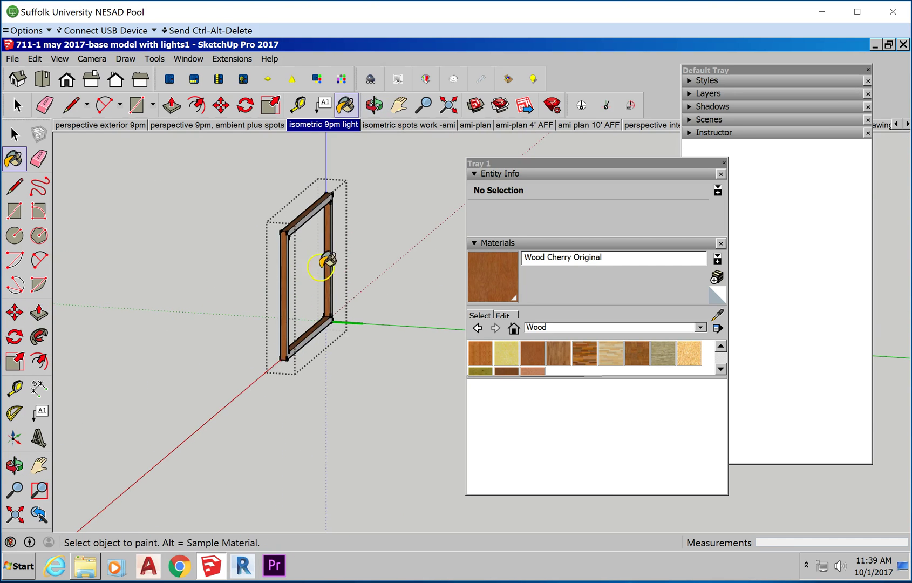
{"action": "scroll", "coordinate": [335, 196], "scroll_direction": "up", "scroll_amount": 5}
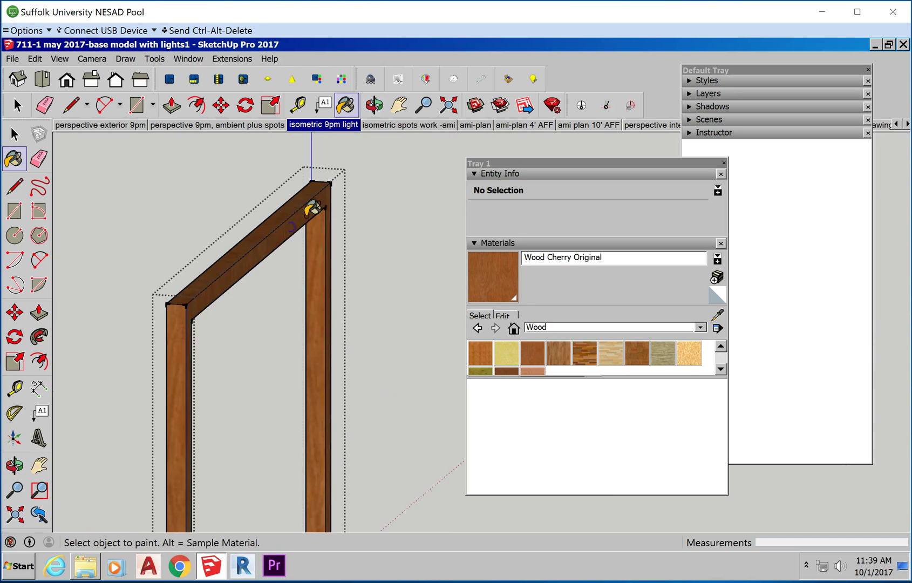
{"action": "scroll", "coordinate": [324, 418], "scroll_direction": "down", "scroll_amount": 4}
{"action": "mouse_move", "coordinate": [285, 435]}
{"action": "middle_mouse_down"}
{"action": "mouse_move", "coordinate": [253, 295]}
{"action": "mouse_move", "coordinate": [255, 265]}
{"action": "mouse_move", "coordinate": [250, 316]}
{"action": "middle_mouse_up"}
{"action": "left_click", "coordinate": [224, 339]}
{"action": "scroll", "coordinate": [232, 484], "scroll_direction": "down", "scroll_amount": 2}
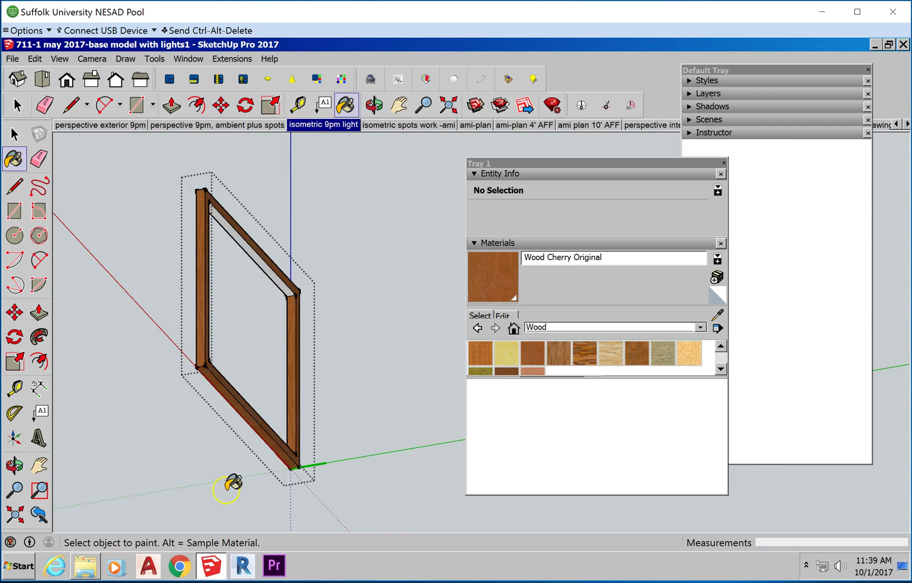
{"action": "left_click", "coordinate": [259, 257]}
{"action": "mouse_move", "coordinate": [169, 313]}
{"action": "middle_mouse_down"}
{"action": "mouse_move", "coordinate": [388, 420]}
{"action": "mouse_move", "coordinate": [421, 466]}
{"action": "mouse_move", "coordinate": [389, 446]}
{"action": "middle_mouse_up"}
{"action": "scroll", "coordinate": [81, 288], "scroll_direction": "down", "scroll_amount": 5}
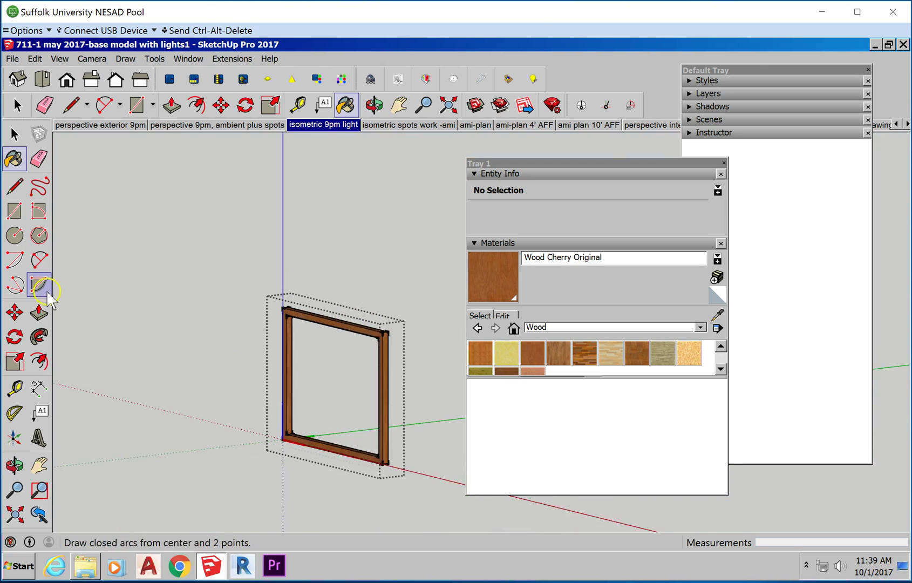
- Close the nested frame component and select the glass panel inside the window component
{"action": "right_click", "coordinate": [155, 318]}
{"action": "left_click", "coordinate": [192, 326]}
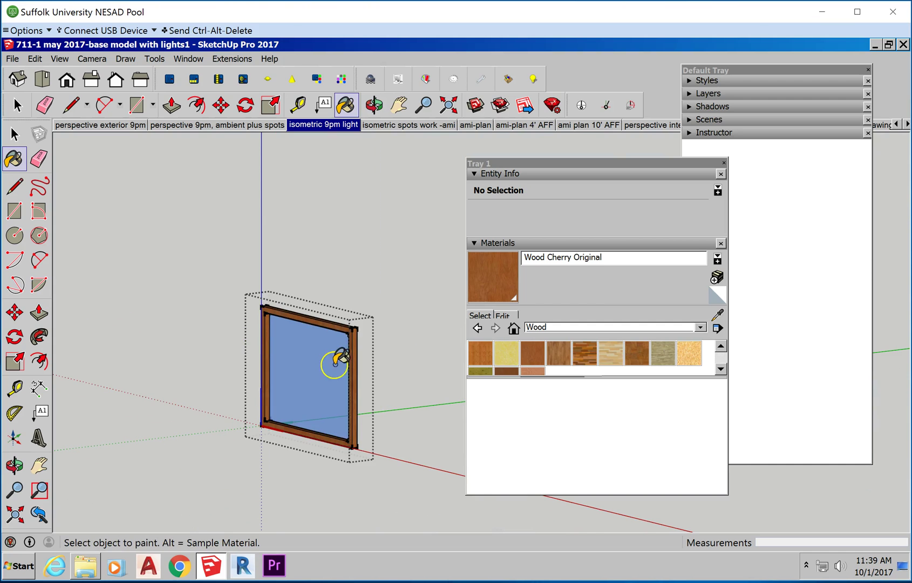
{"action": "scroll", "coordinate": [339, 387], "scroll_direction": "up", "scroll_amount": 2}
{"action": "scroll", "coordinate": [333, 391], "scroll_direction": "up", "scroll_amount": 2}
{"action": "left_click", "coordinate": [17, 105]}
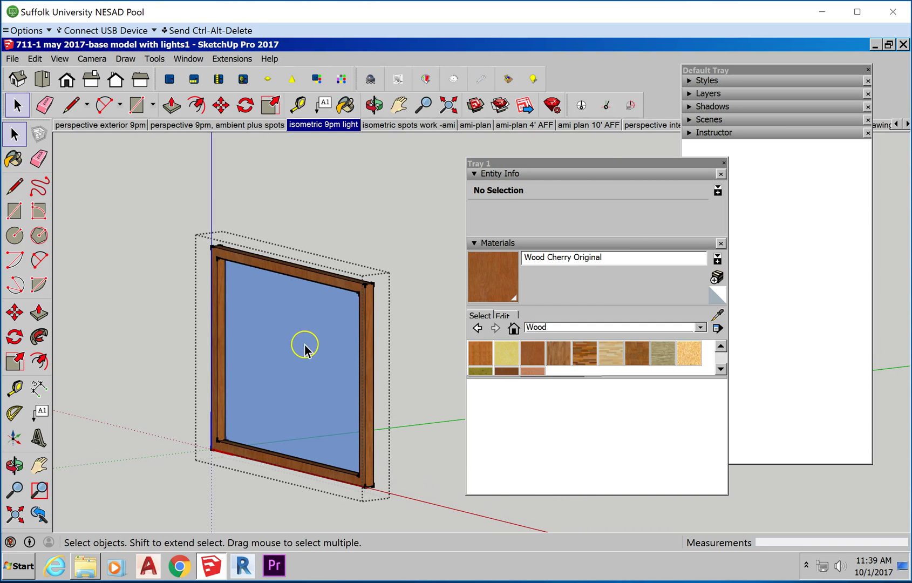
{"action": "left_click", "coordinate": [322, 361]}
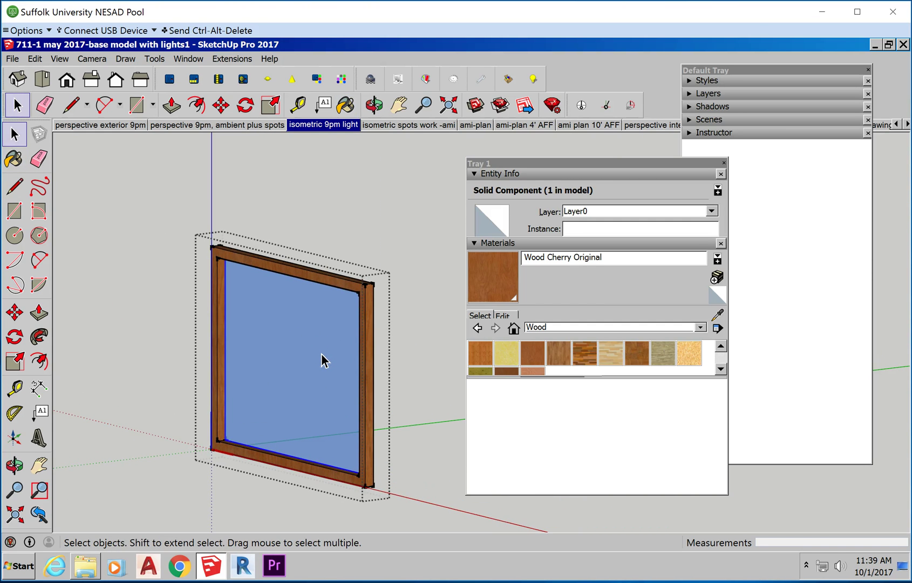
- Close the window component and select the whole window in the exterior wall
{"action": "right_click", "coordinate": [351, 216]}
{"action": "left_click", "coordinate": [377, 214]}
{"action": "scroll", "coordinate": [183, 374], "scroll_direction": "down", "scroll_amount": 1}
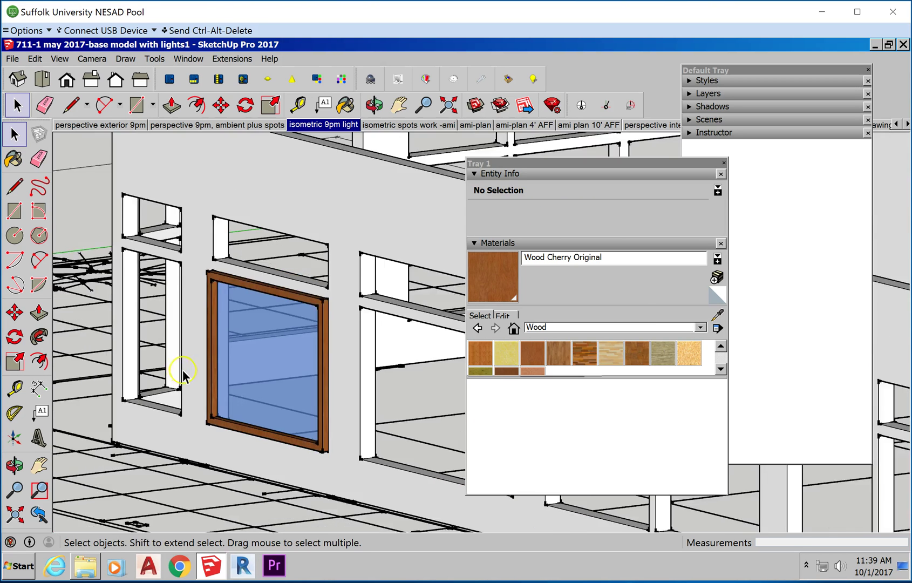
{"action": "scroll", "coordinate": [182, 374], "scroll_direction": "down", "scroll_amount": 2}
{"action": "left_click", "coordinate": [223, 373]}
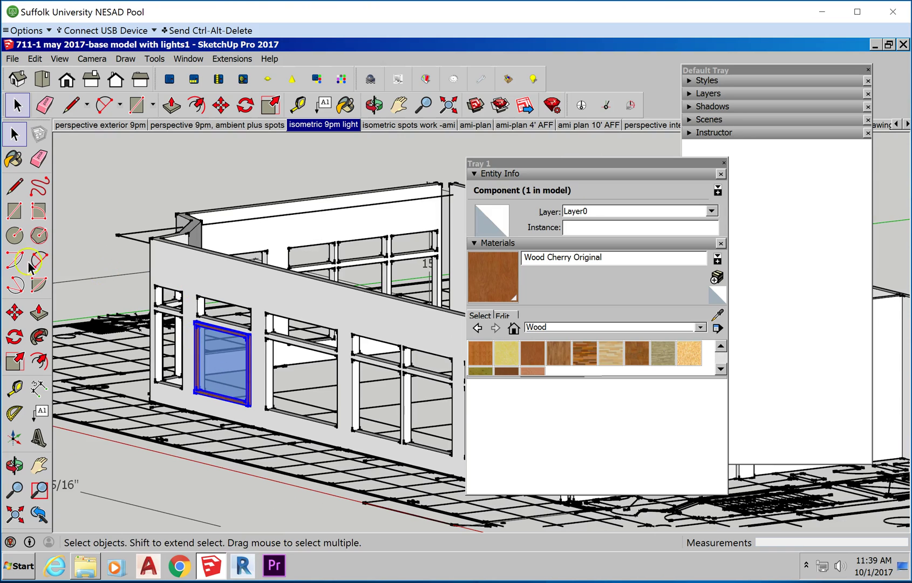
{"action": "left_click", "coordinate": [14, 312]}
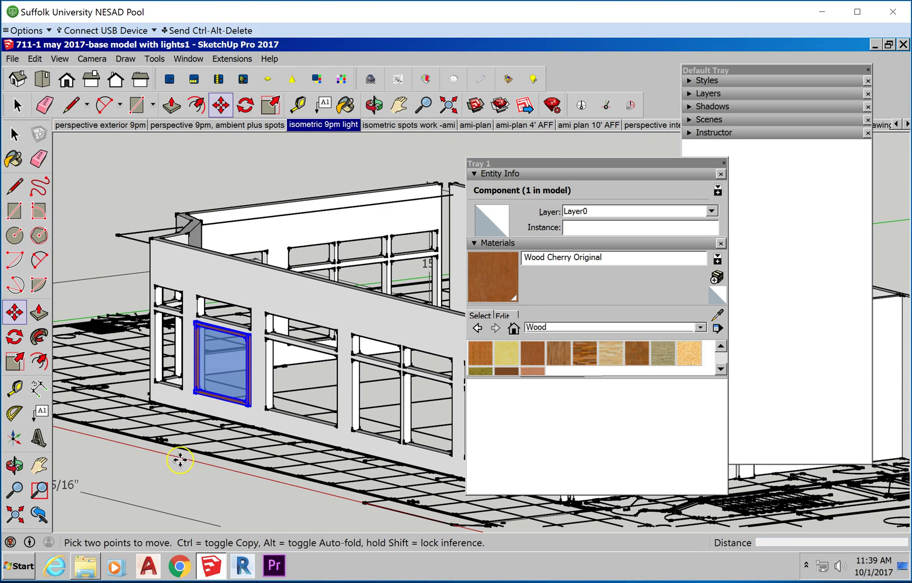
{"action": "left_click", "coordinate": [166, 469]}
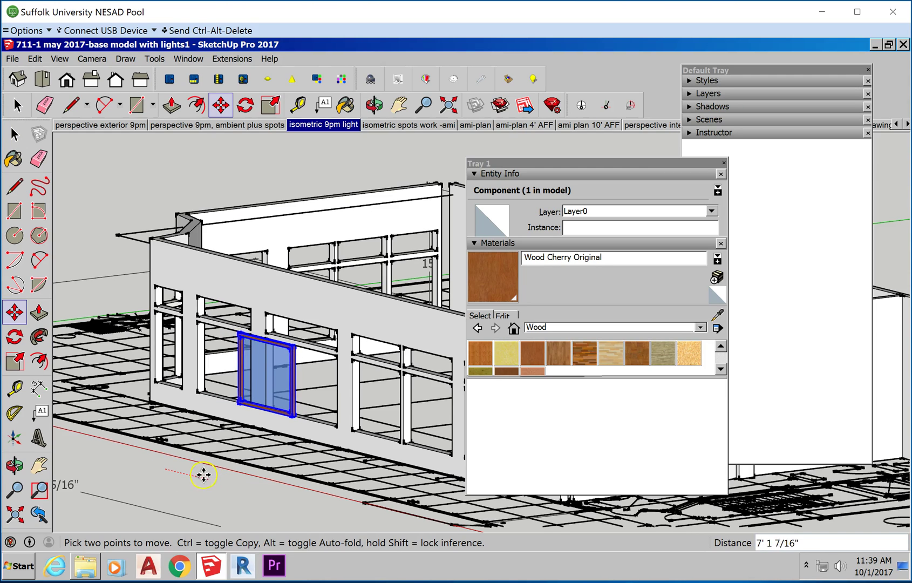
{"action": "left_click", "coordinate": [153, 457]}
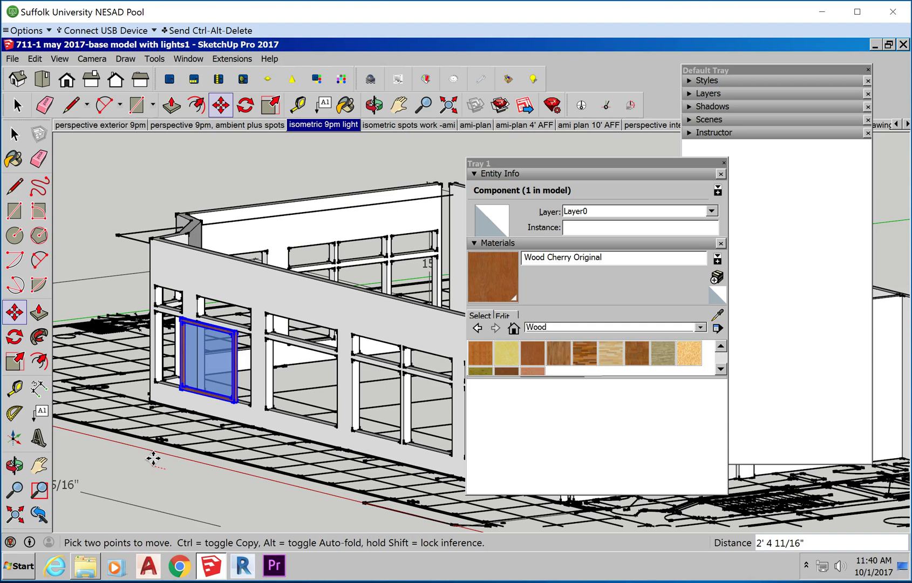
{"action": "key", "text": "Escape"}
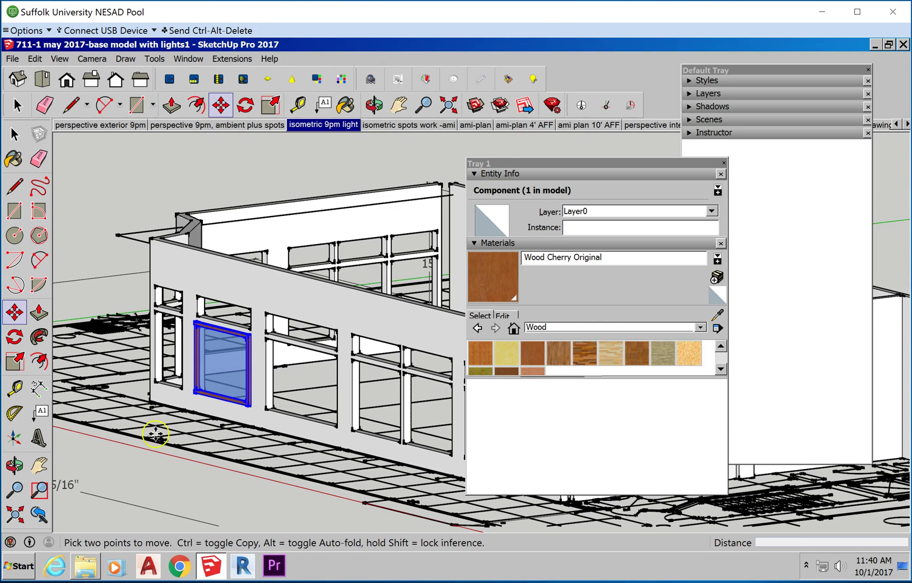
- Move the selected cherry-framed window 4 inches inward along the green axis, into its exterior wall opening
{"action": "scroll", "coordinate": [248, 382], "scroll_direction": "up", "scroll_amount": 4}
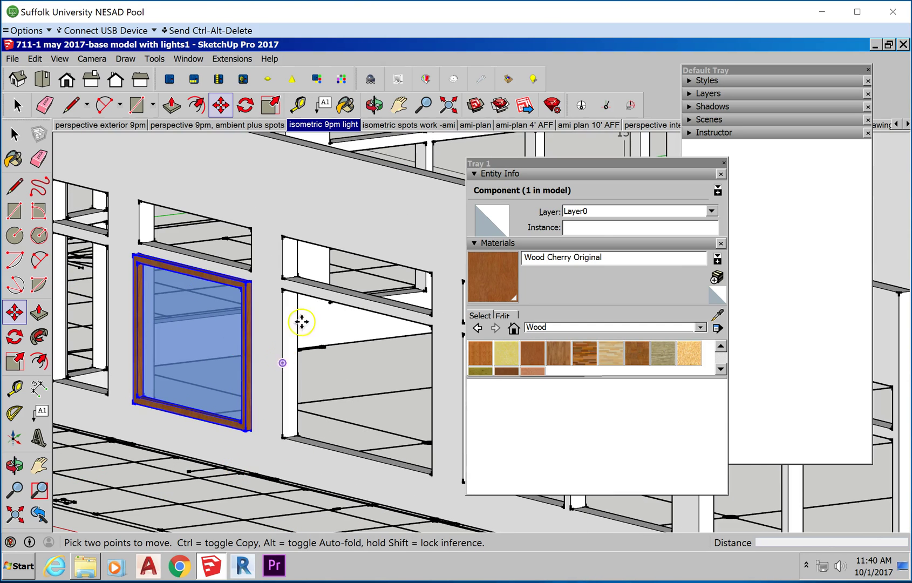
{"action": "scroll", "coordinate": [296, 311], "scroll_direction": "down", "scroll_amount": 2}
{"action": "left_click", "coordinate": [24, 388]}
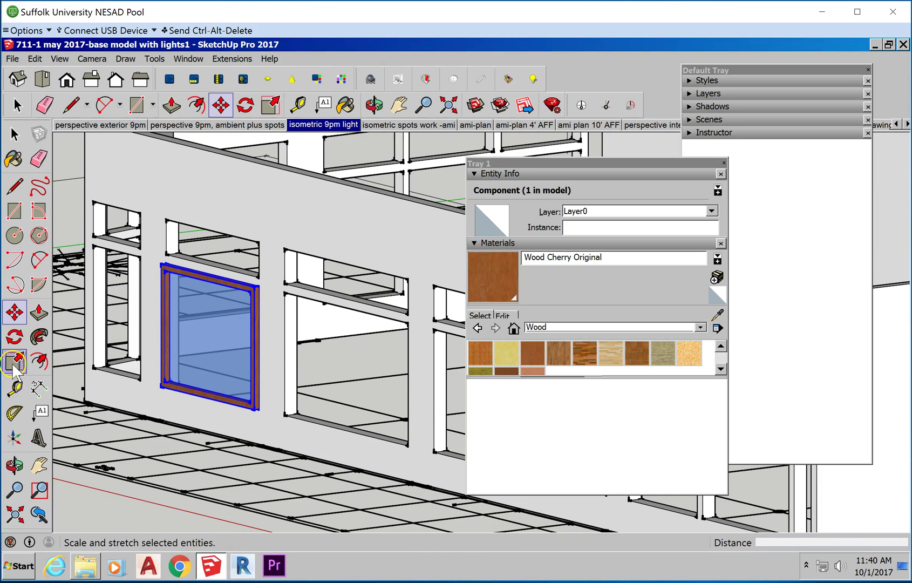
{"action": "left_click", "coordinate": [14, 312]}
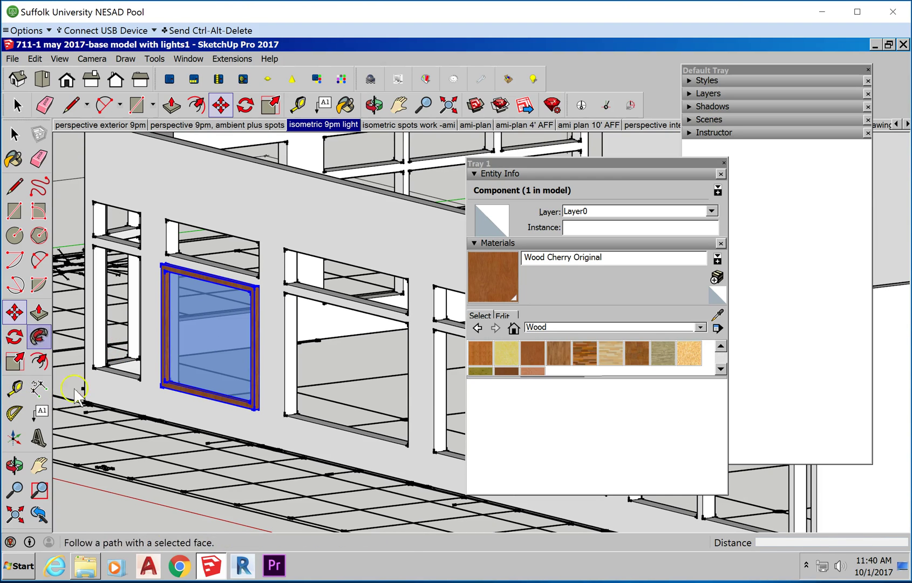
{"action": "left_click", "coordinate": [136, 503]}
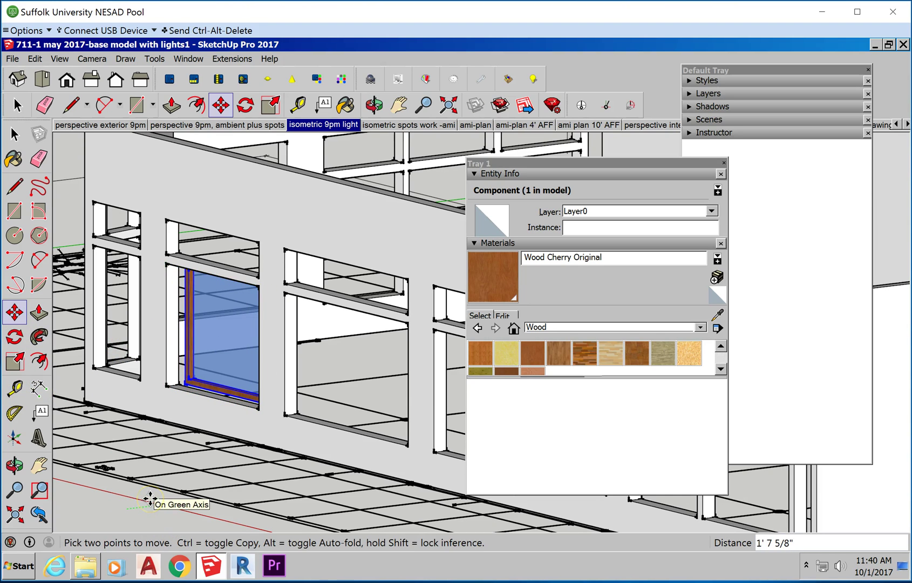
{"action": "type", "text": "4"}
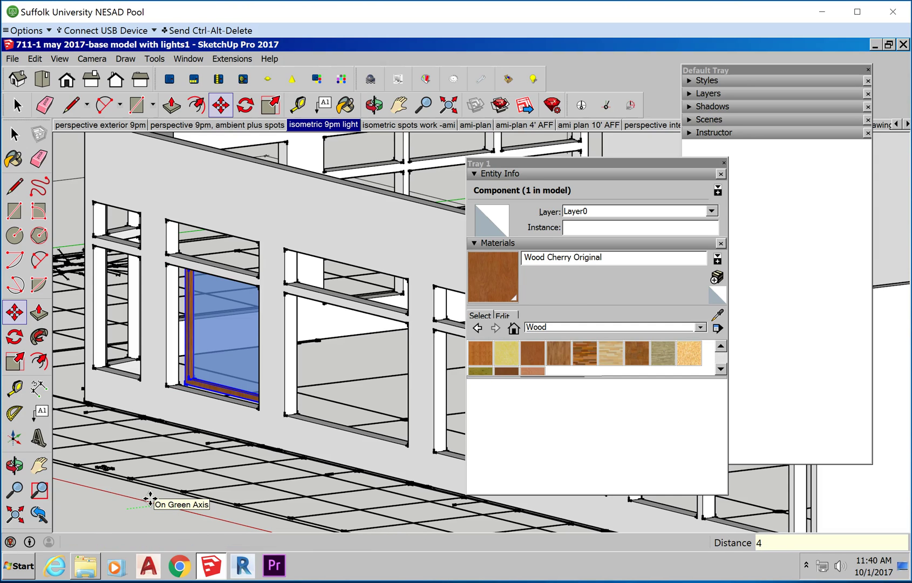
{"action": "key", "text": "Return"}
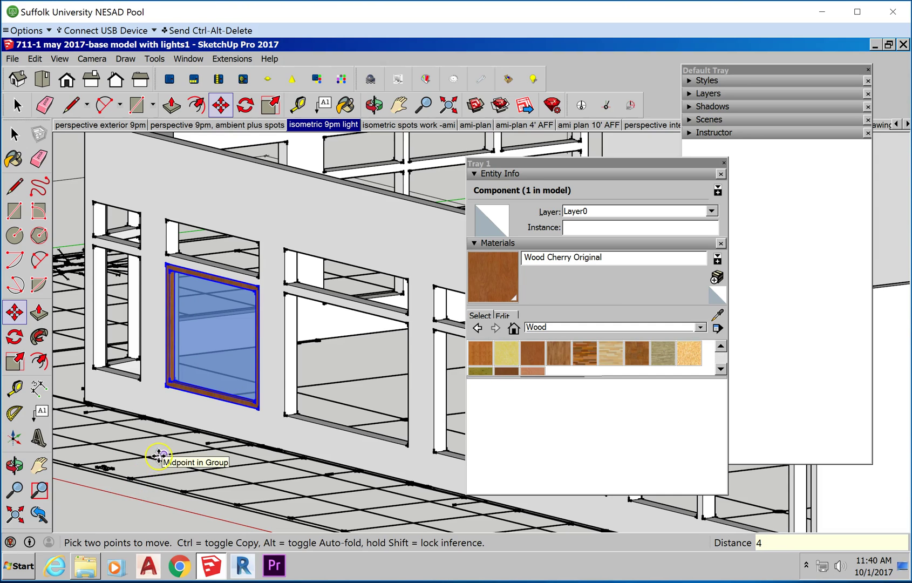
- Move the window another 2 inches deeper into the wall opening, then leave the Move tool and inspect its placement
{"action": "left_click", "coordinate": [112, 490]}
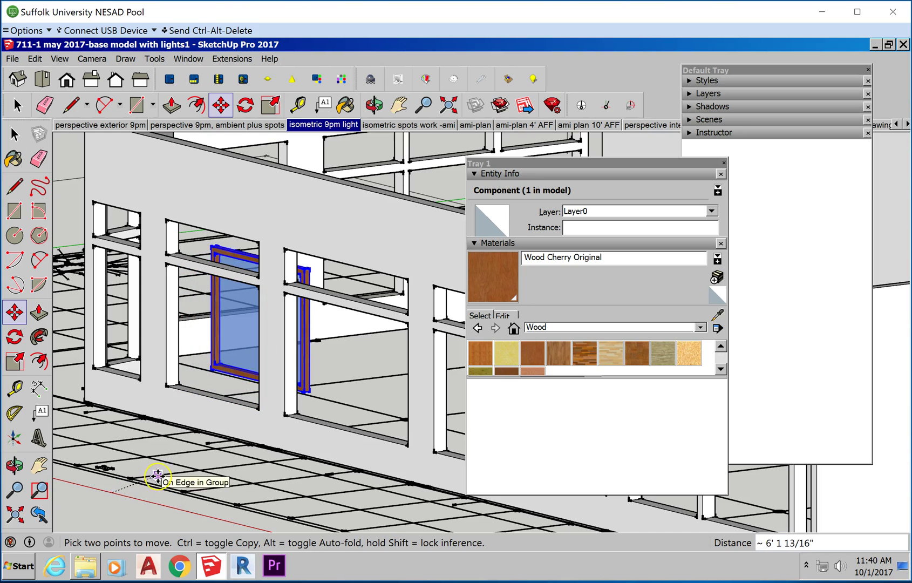
{"action": "type", "text": "2"}
{"action": "key", "text": "Return"}
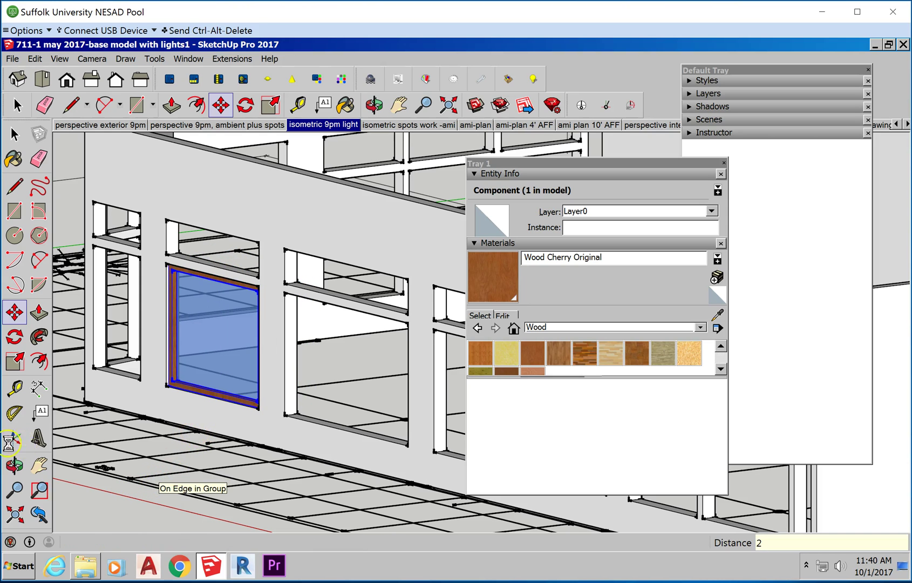
{"action": "scroll", "coordinate": [203, 383], "scroll_direction": "up", "scroll_amount": 4}
{"action": "scroll", "coordinate": [197, 398], "scroll_direction": "up", "scroll_amount": 2}
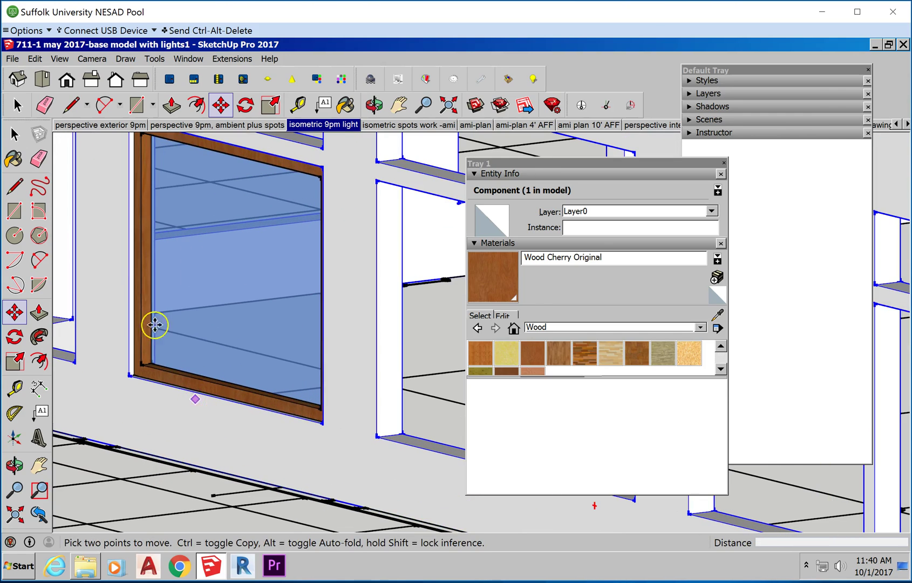
{"action": "left_click", "coordinate": [14, 134]}
{"action": "scroll", "coordinate": [410, 378], "scroll_direction": "down", "scroll_amount": 3}
{"action": "middle_click_drag", "start_coordinate": [351, 361], "coordinate": [345, 423]}
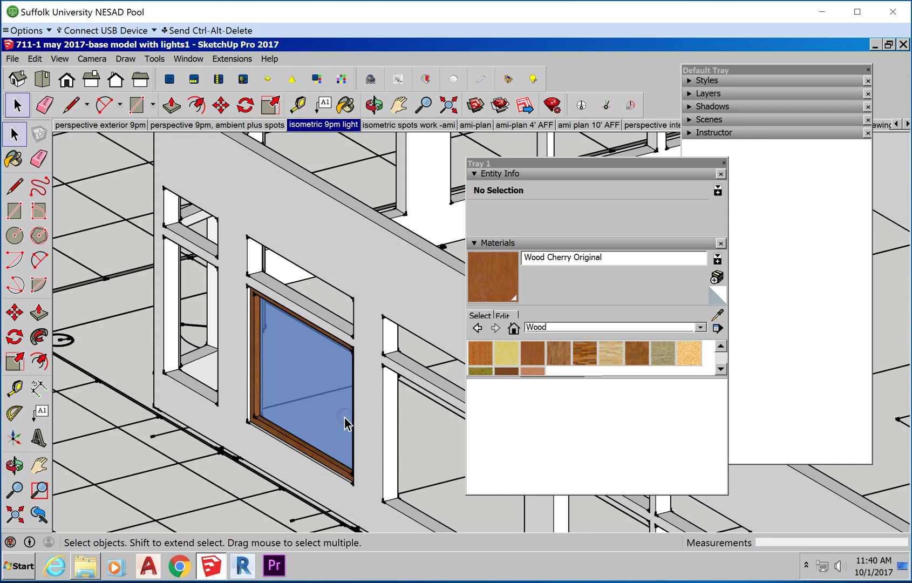